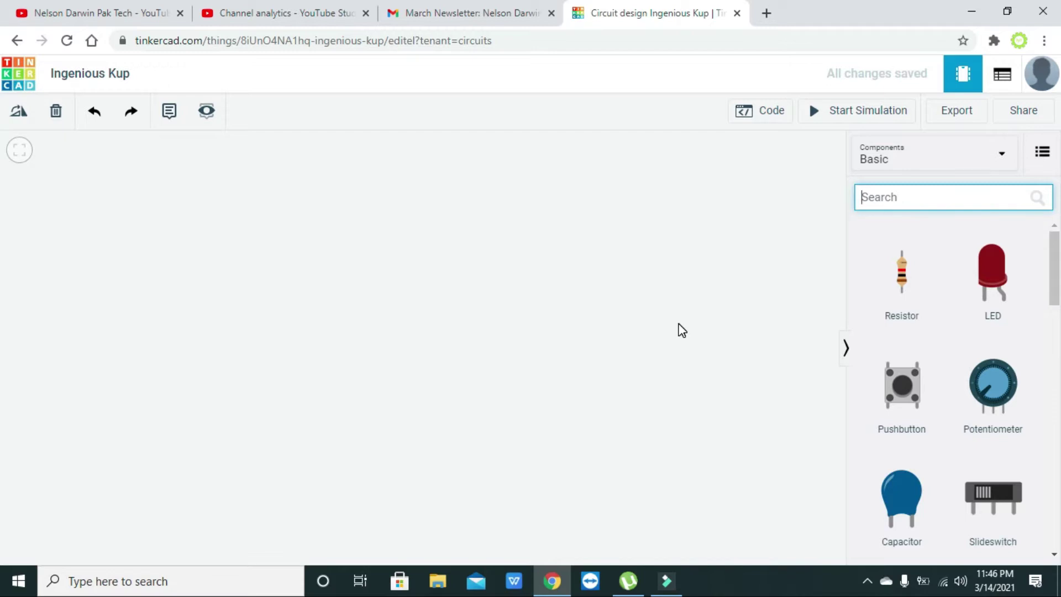
- Search for 'dip' and place a DIP Switch SPST x 4 on the empty canvas
type("dip")
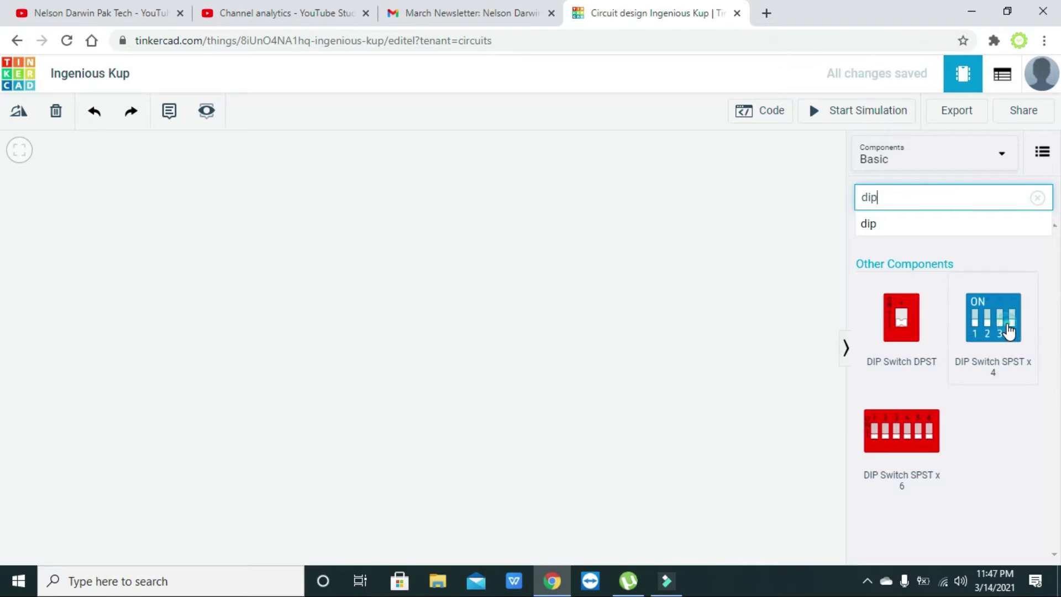
left_click_drag(1007, 332, 327, 324)
left_click(402, 376)
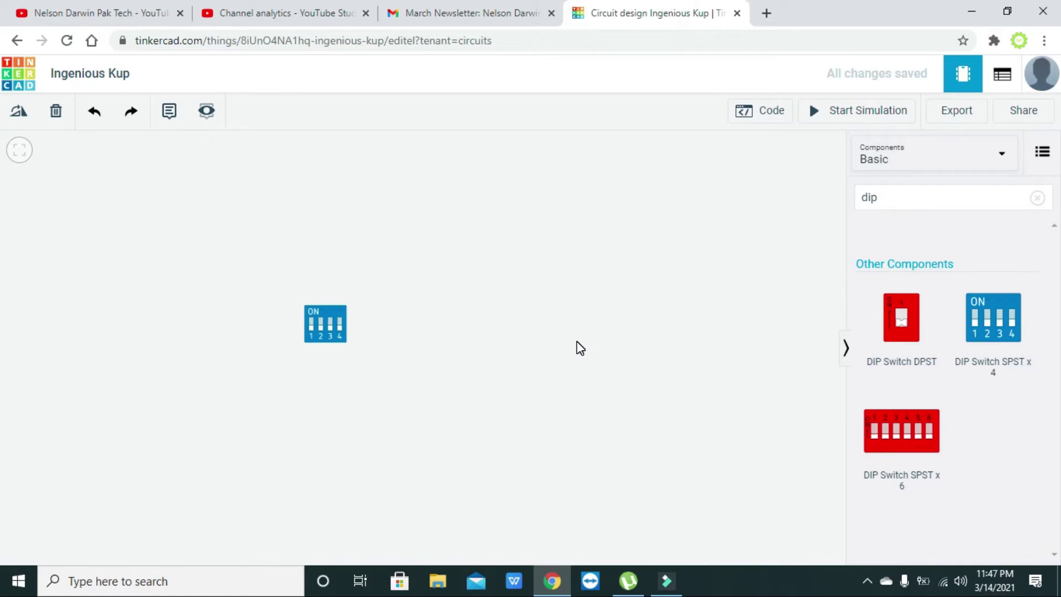
- Search for 'led' and place four LEDs in a row above the DIP switch
left_click(885, 193)
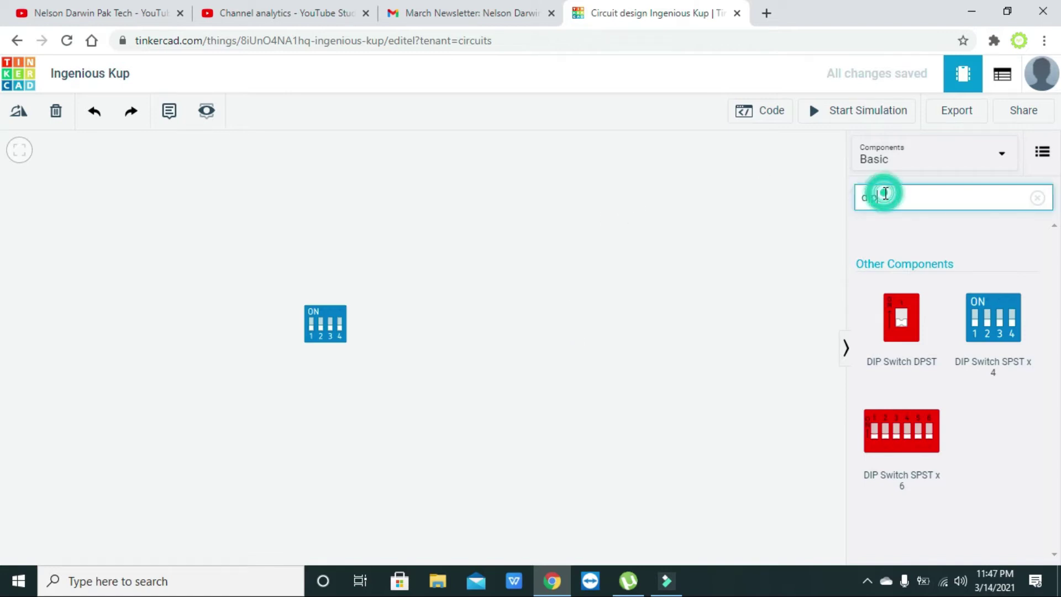
key("BackSpace")
key("BackSpace")
key("BackSpace")
type("led")
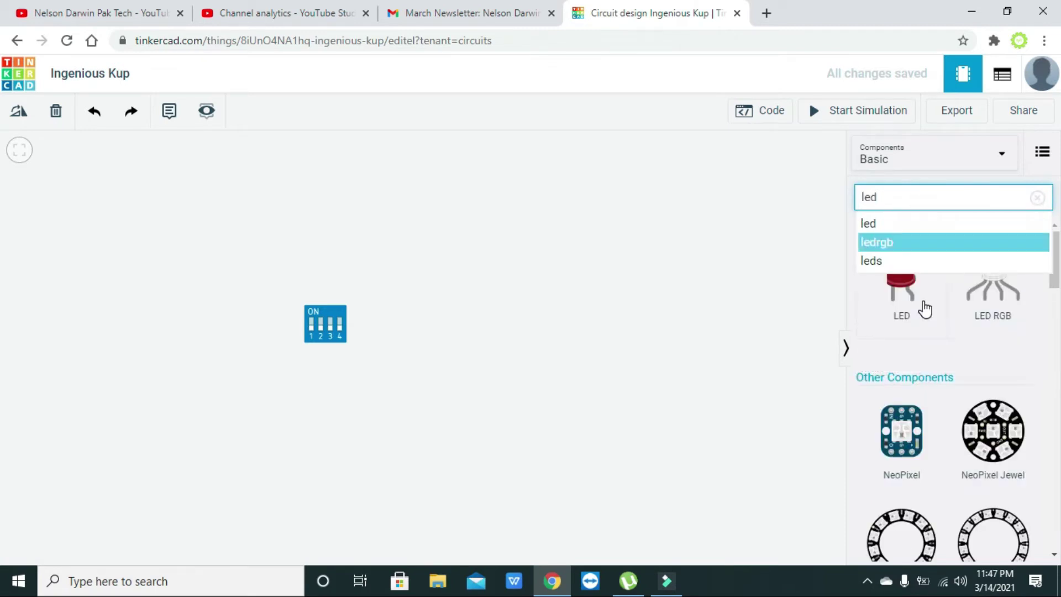
left_click(910, 296)
left_click_drag(910, 296, 267, 229)
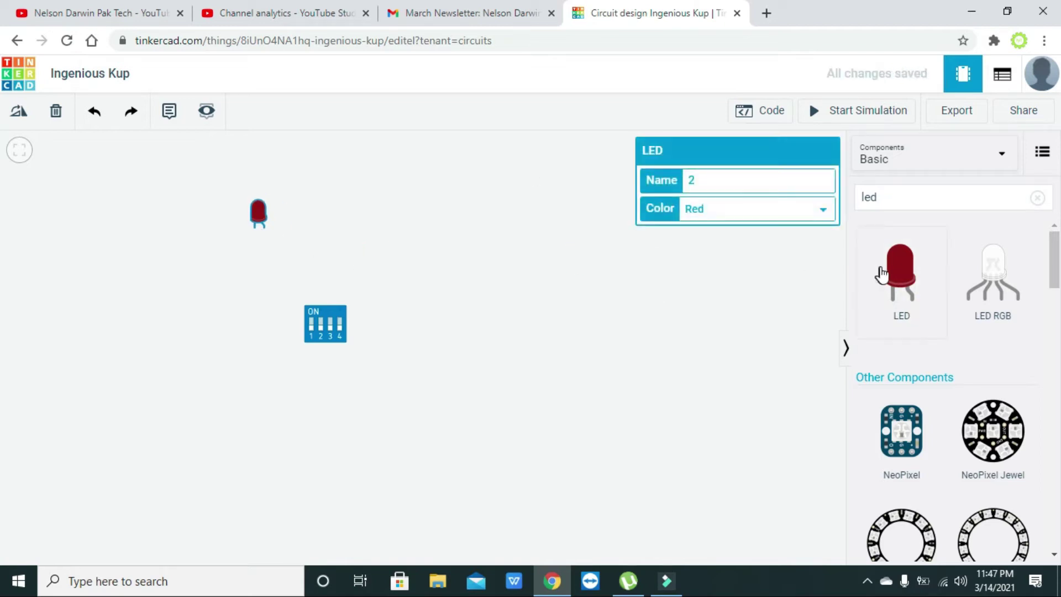
left_click_drag(886, 274, 356, 235)
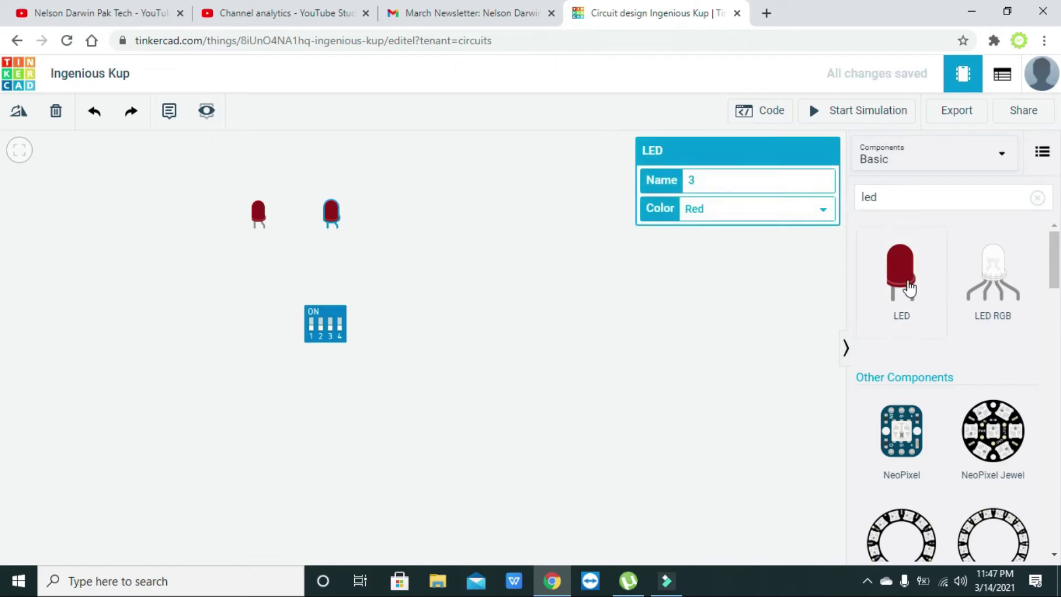
left_click_drag(909, 288, 438, 229)
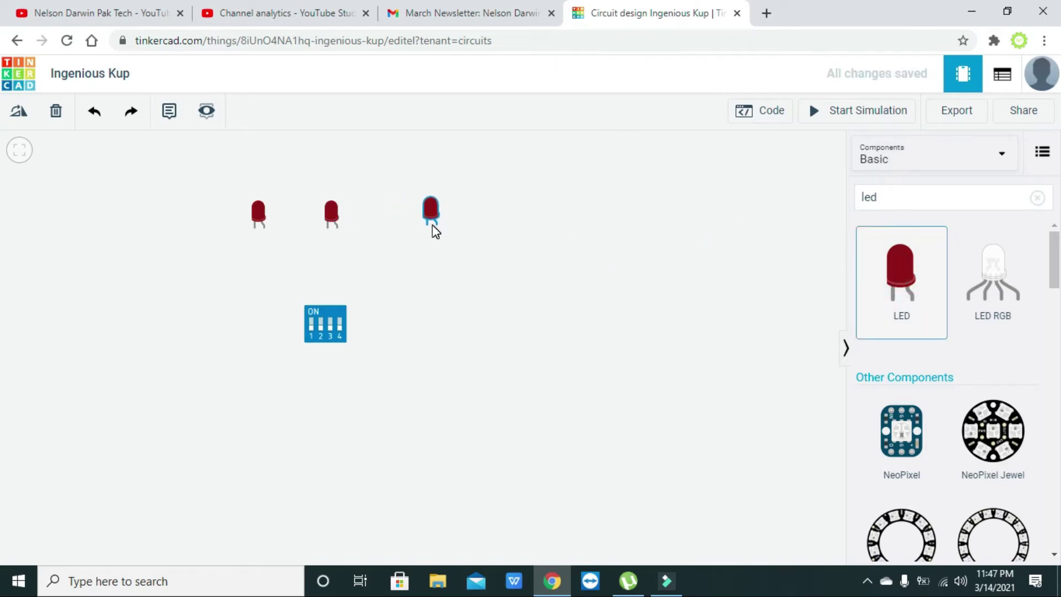
left_click_drag(895, 279, 538, 232)
- Change the second LED's colour to green
left_click(334, 219)
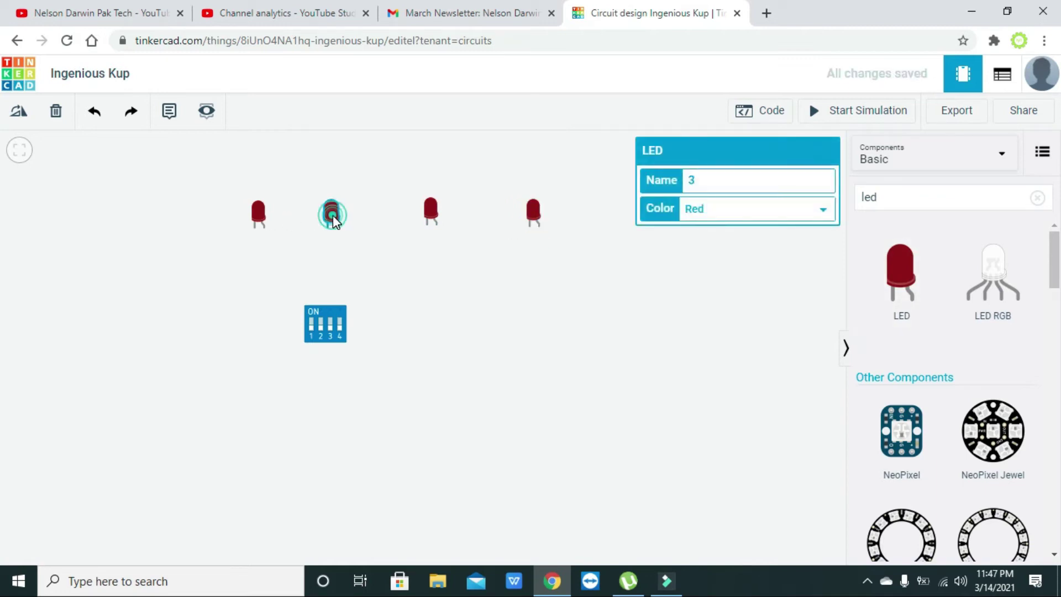
left_click(784, 217)
left_click(773, 231)
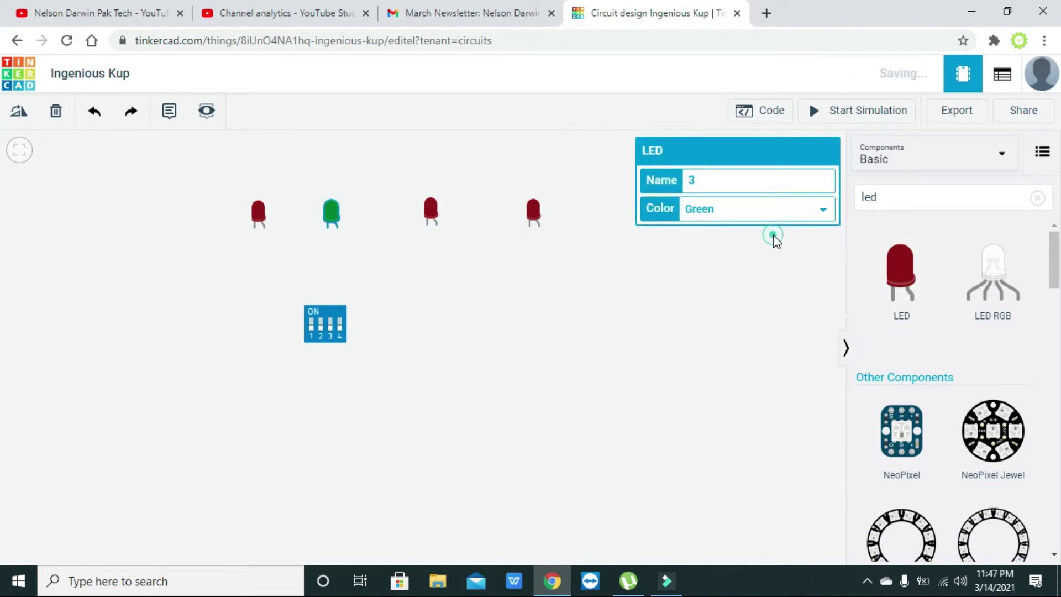
left_click(571, 284)
- Change the third LED's colour to orange
left_click(433, 211)
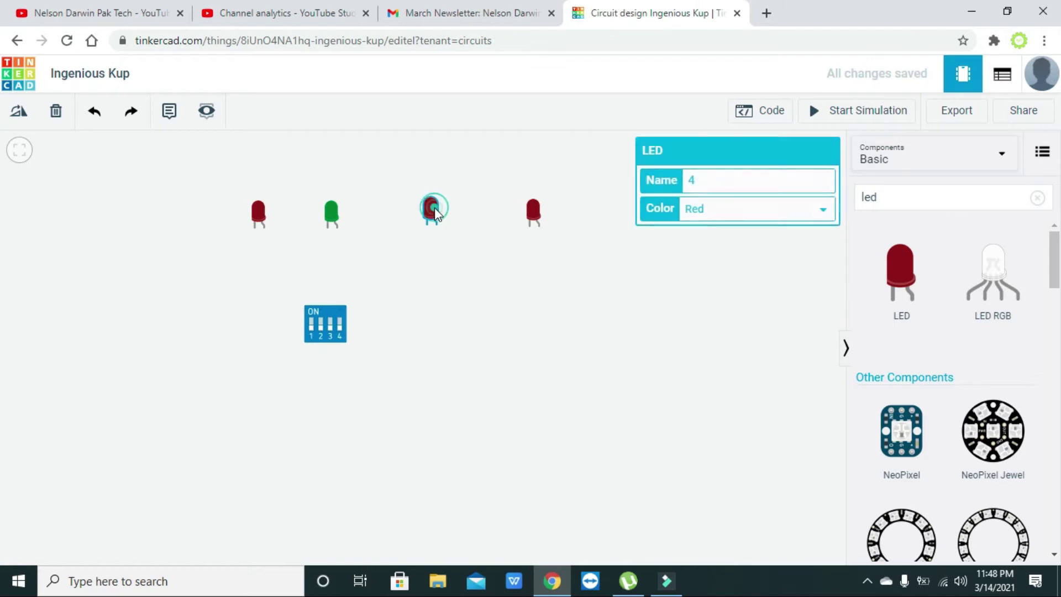
left_click(746, 217)
left_click(739, 257)
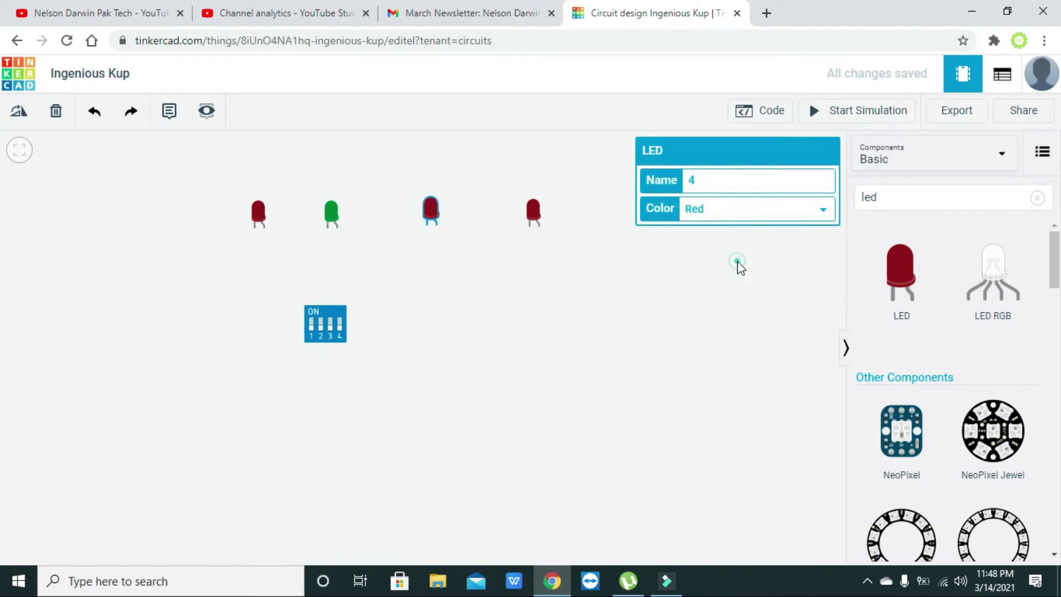
left_click(560, 321)
- Change the fourth LED's colour to blue
left_click(534, 212)
left_click(694, 213)
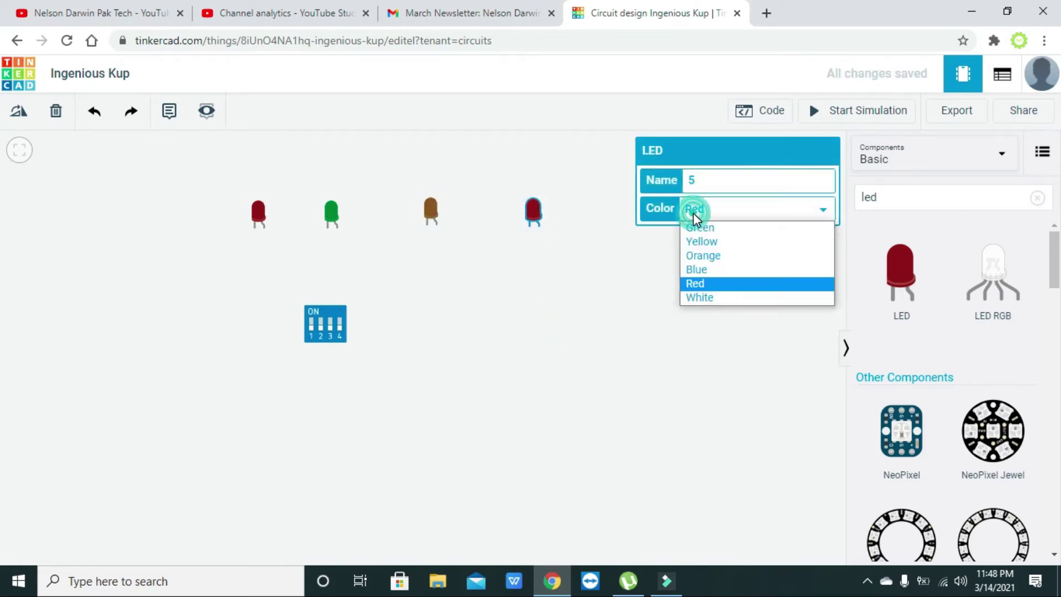
left_click(712, 271)
left_click(634, 298)
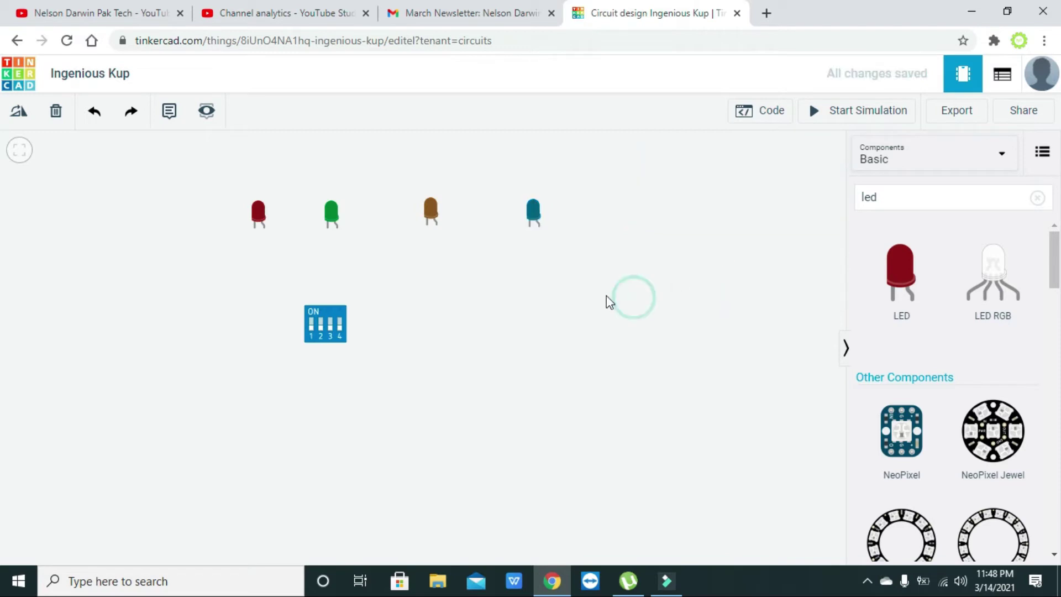
- Wire the red LED's cathode to the blue LED's cathode, bending below the row
left_click(256, 229)
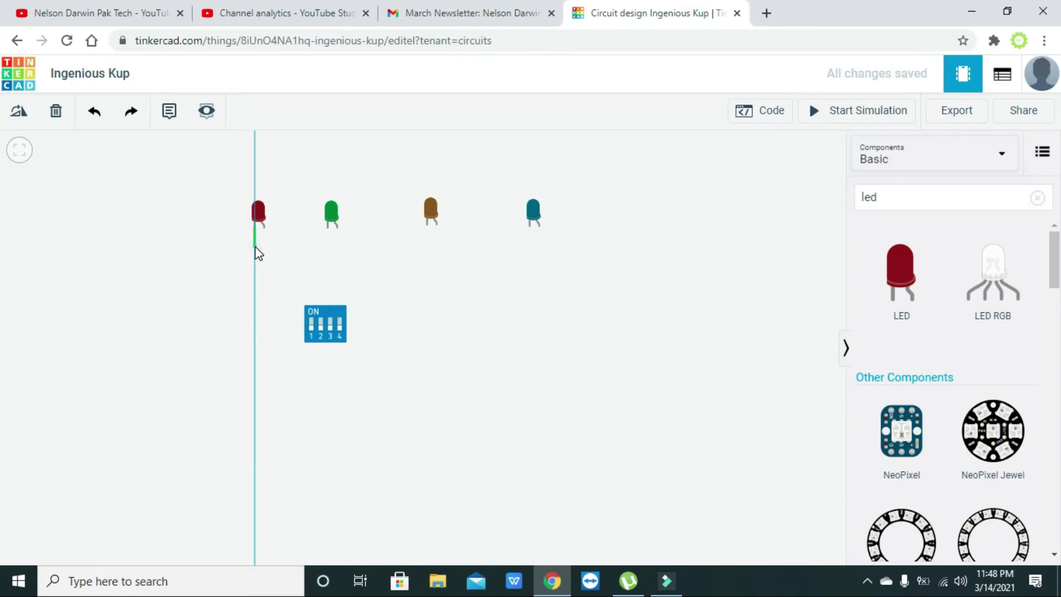
left_click(255, 247)
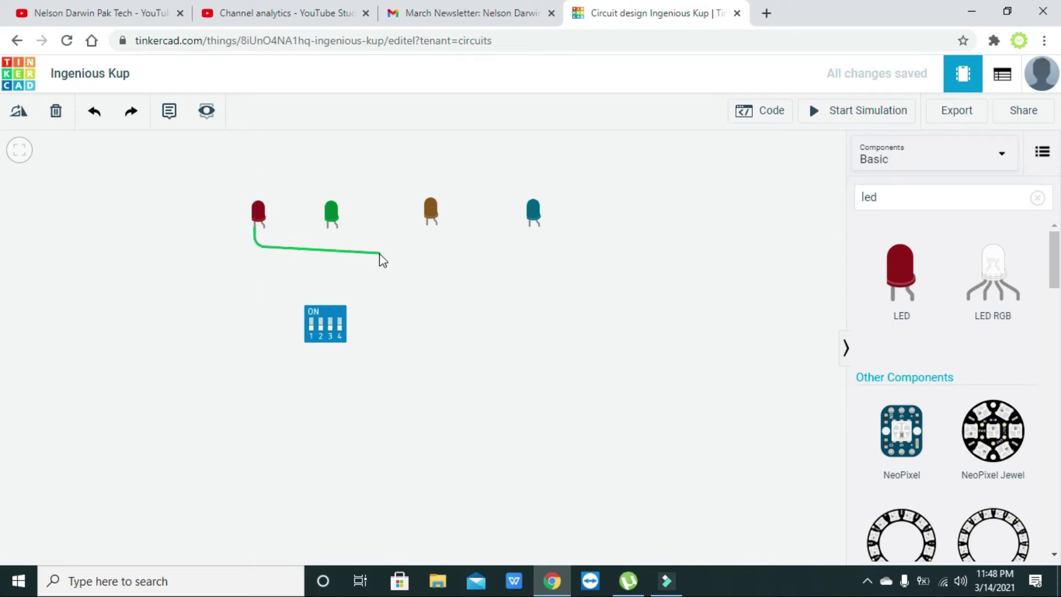
left_click(531, 227)
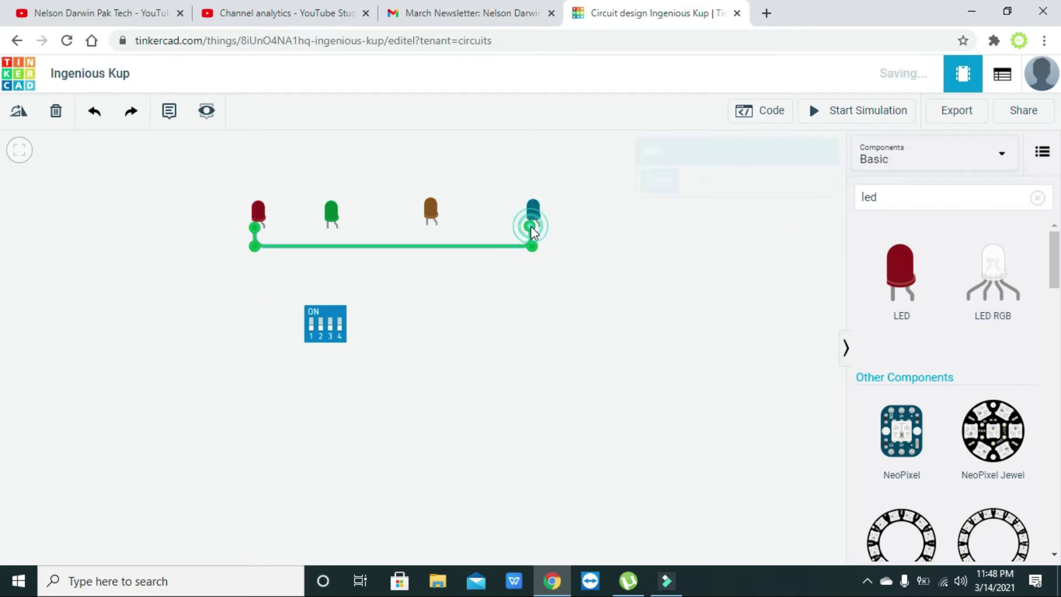
- Wire the green LED's cathode to the orange LED's cathode with a downward bend
left_click(427, 225)
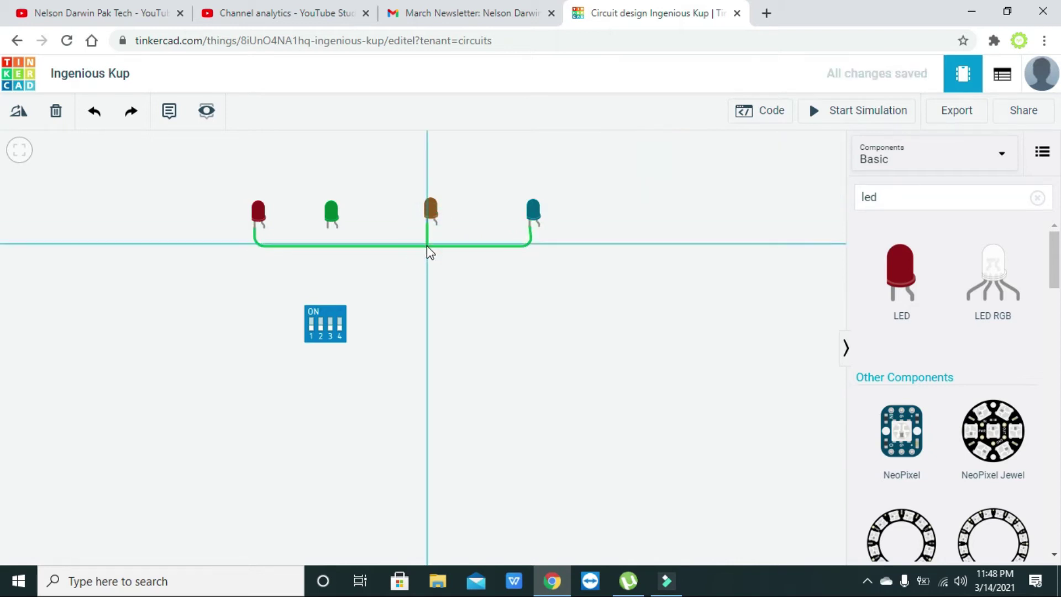
left_click(426, 247)
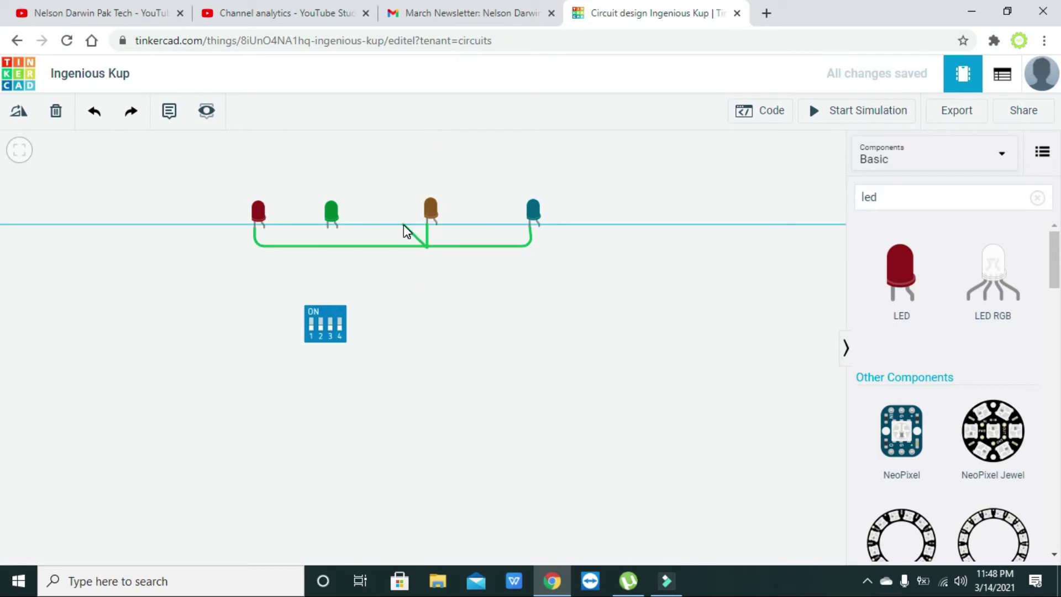
key("Escape")
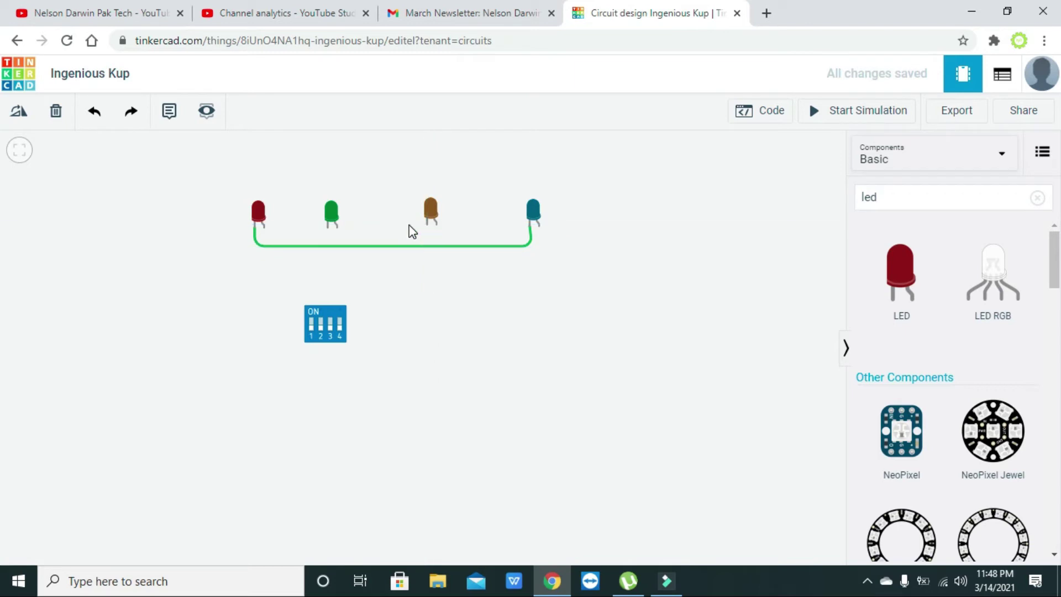
left_click(327, 229)
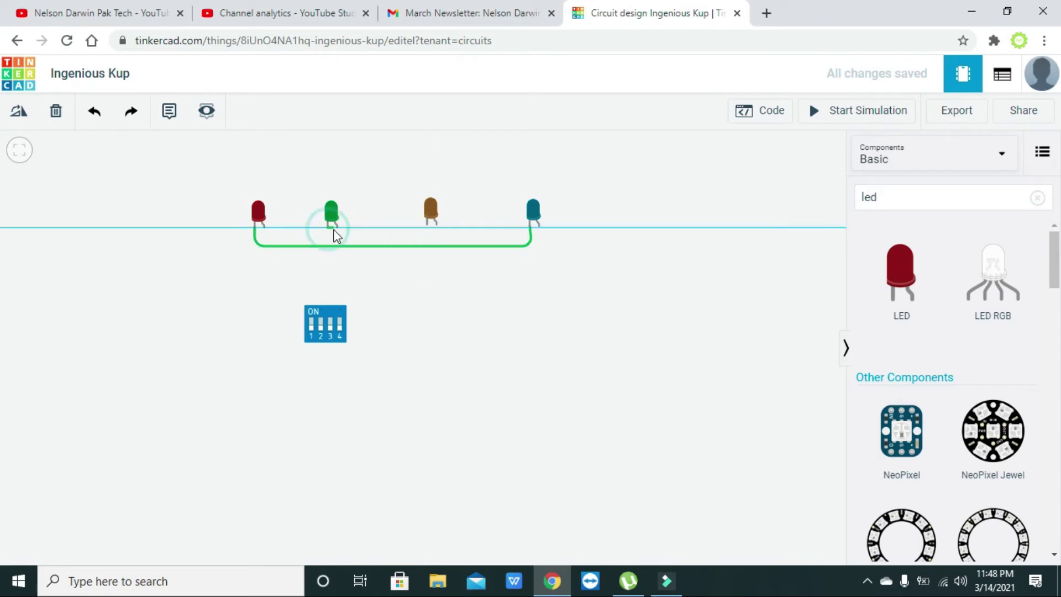
left_click(427, 224)
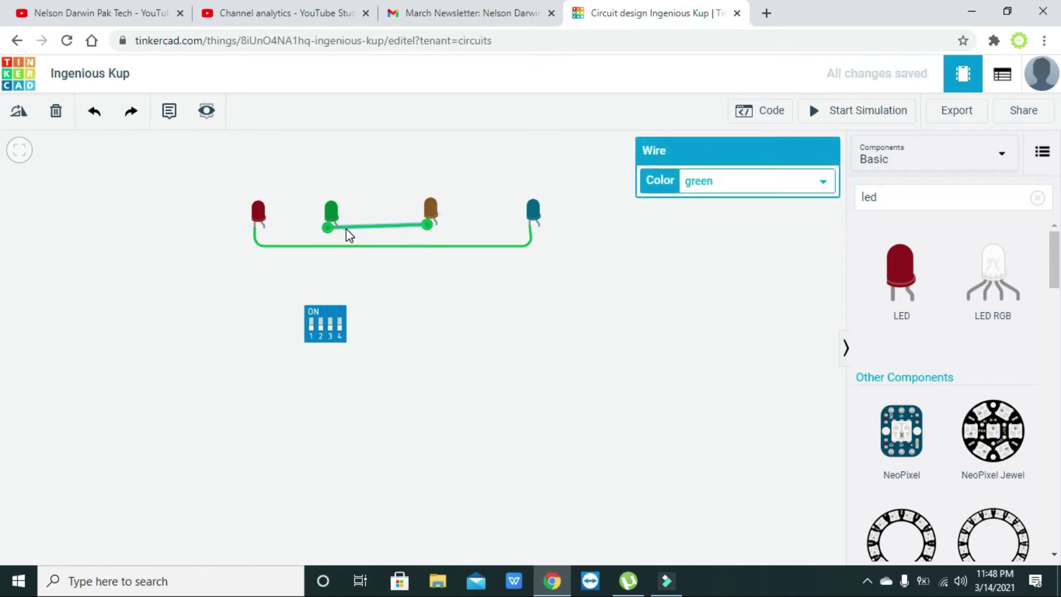
left_click_drag(347, 228, 334, 245)
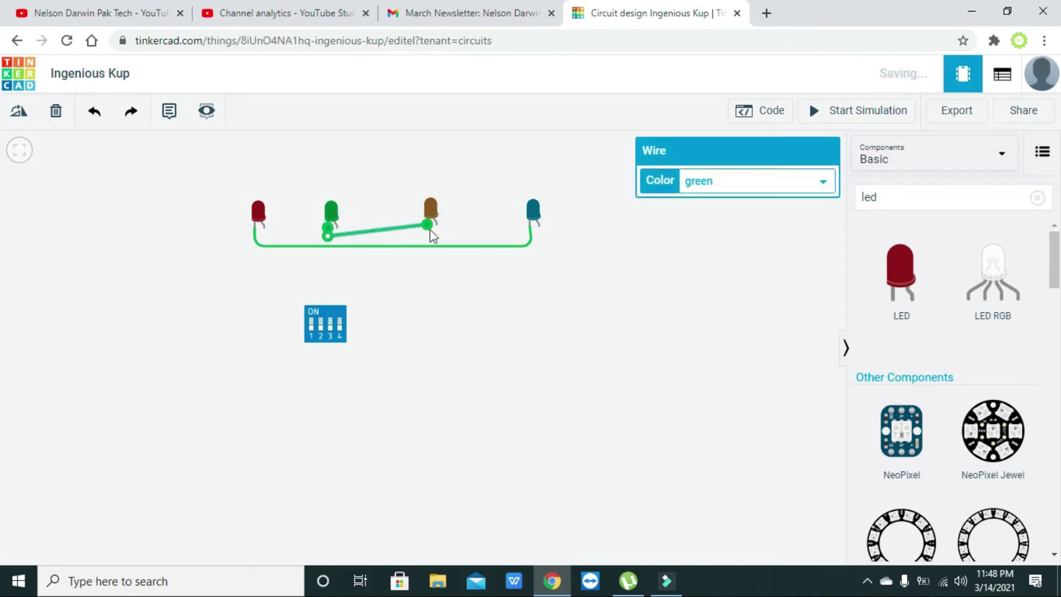
mouse_move(421, 236)
left_mouse_down()
mouse_move(390, 237)
mouse_move(427, 237)
left_mouse_up()
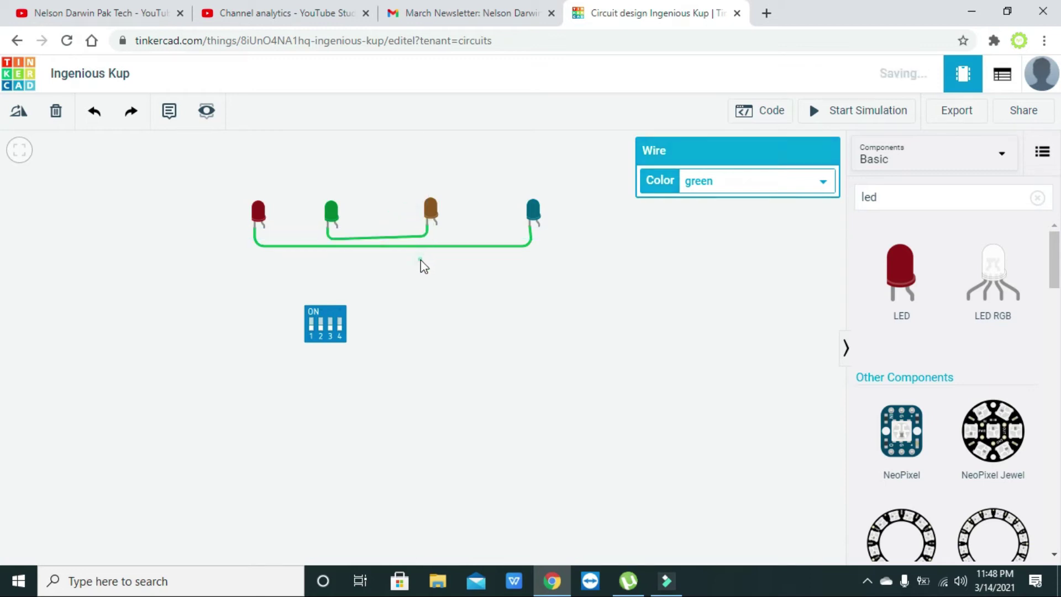
left_click(420, 260)
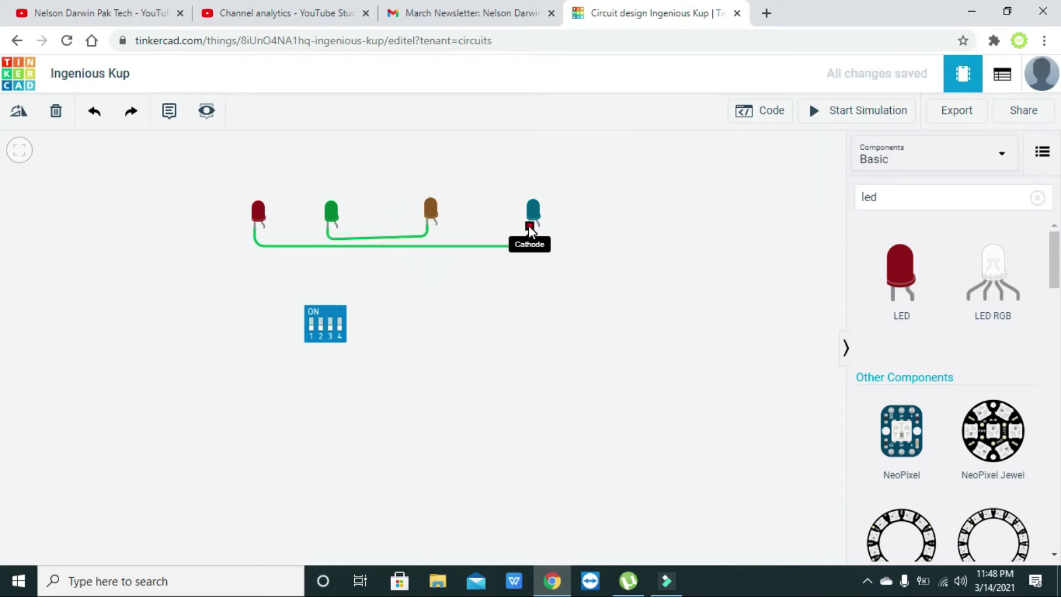
- Attach the loose wire end to the blue LED's cathode, then begin a wire at the red LED's anode
mouse_move(528, 224)
left_mouse_down()
mouse_move(427, 224)
mouse_move(429, 233)
left_mouse_up()
left_click_drag(516, 227, 532, 239)
left_click(576, 250)
left_click(263, 230)
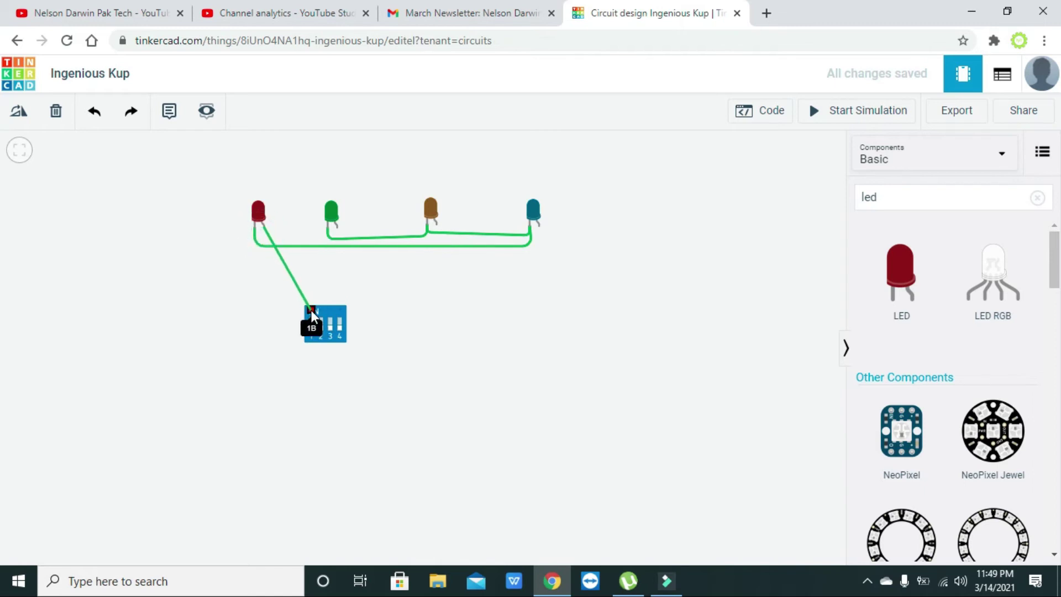
- Wire the red, green, orange and blue LED anodes to DIP switch terminals 1-4
left_click(311, 310)
left_click(337, 230)
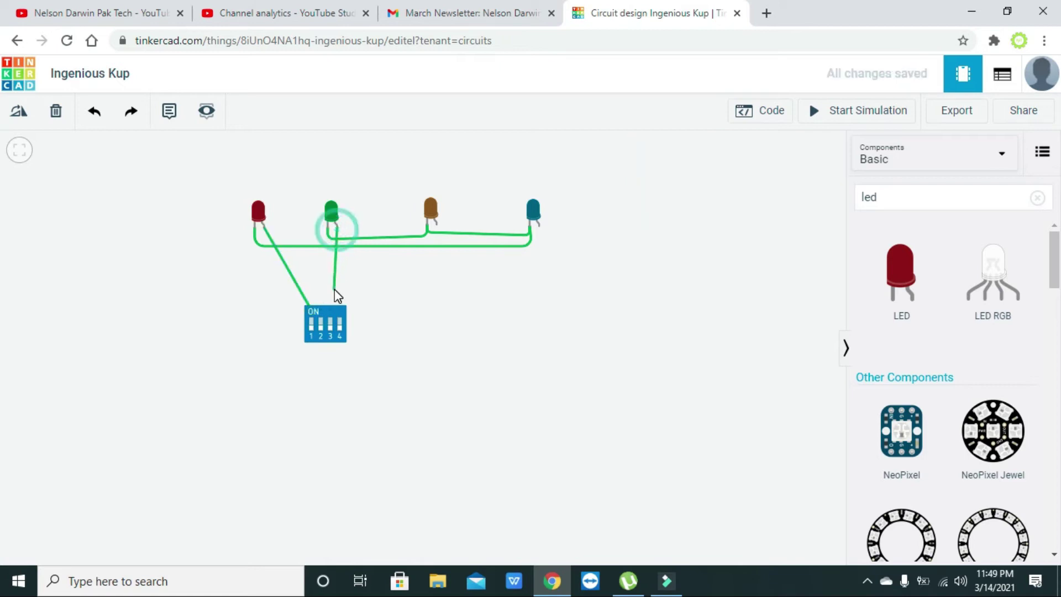
left_click(320, 309)
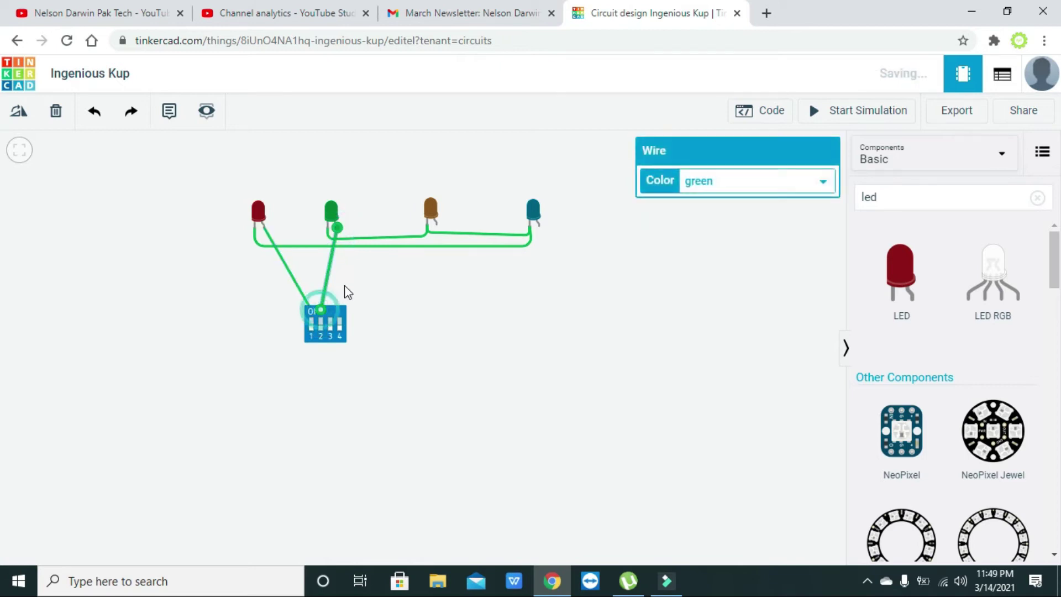
left_click(436, 226)
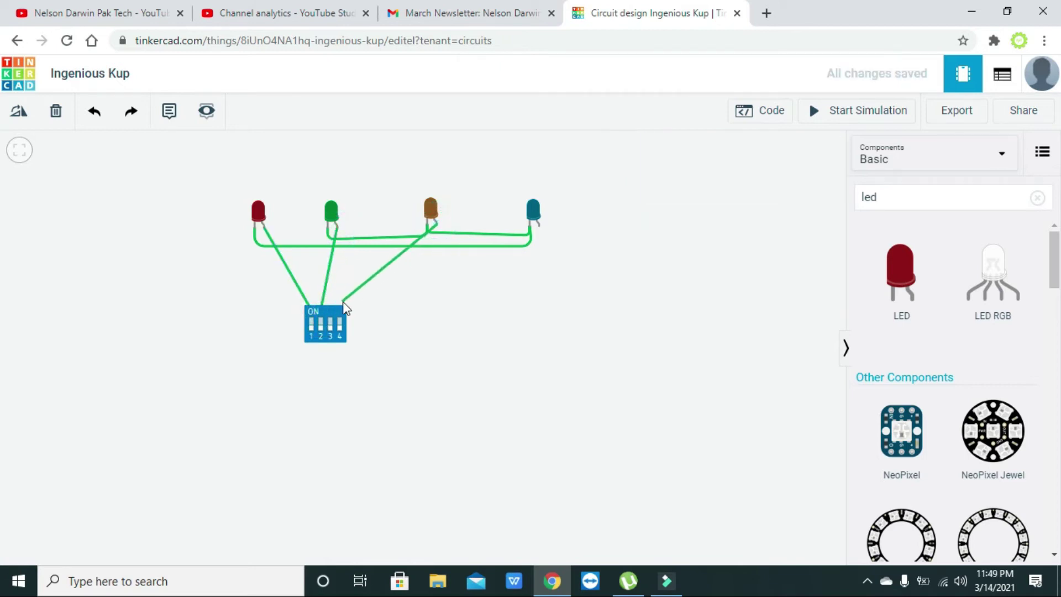
left_click(333, 309)
left_click(339, 310)
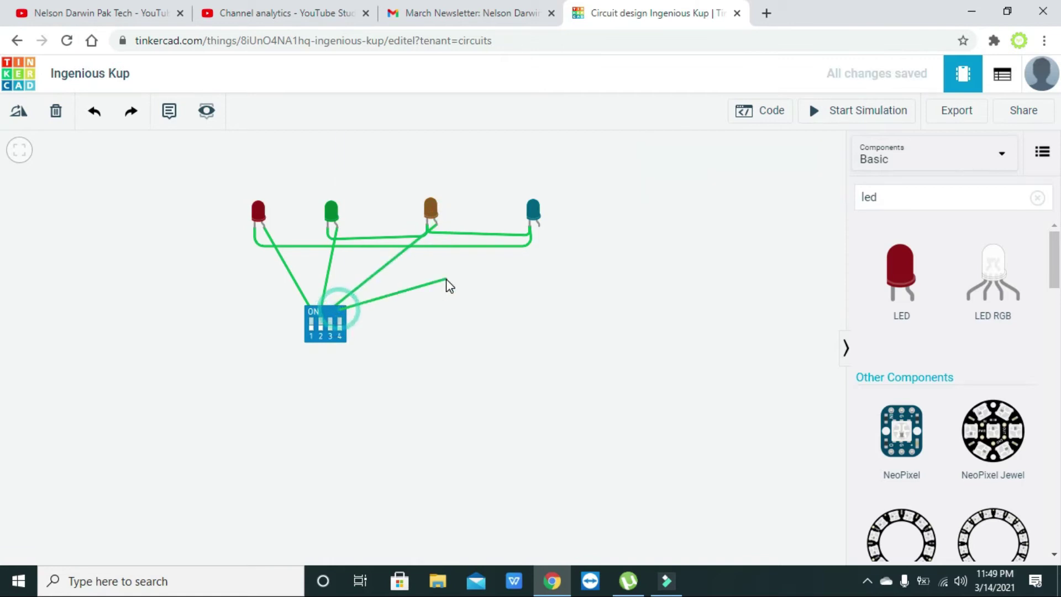
left_click(539, 226)
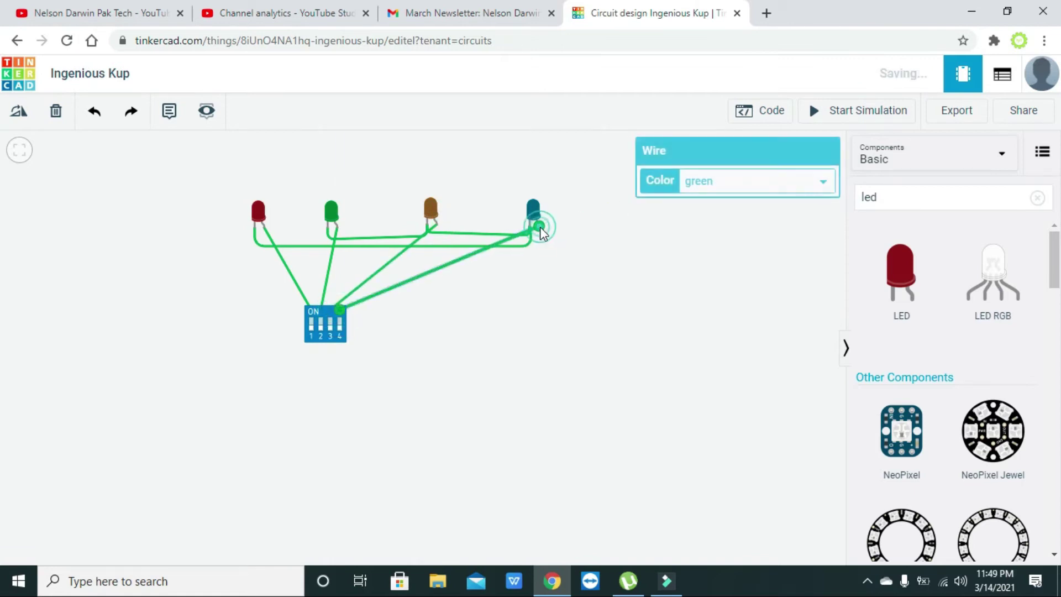
- Bend the blue LED's wire into a right angle and add a bend to the orange LED's wire
left_click(411, 280)
left_click_drag(411, 280, 540, 309)
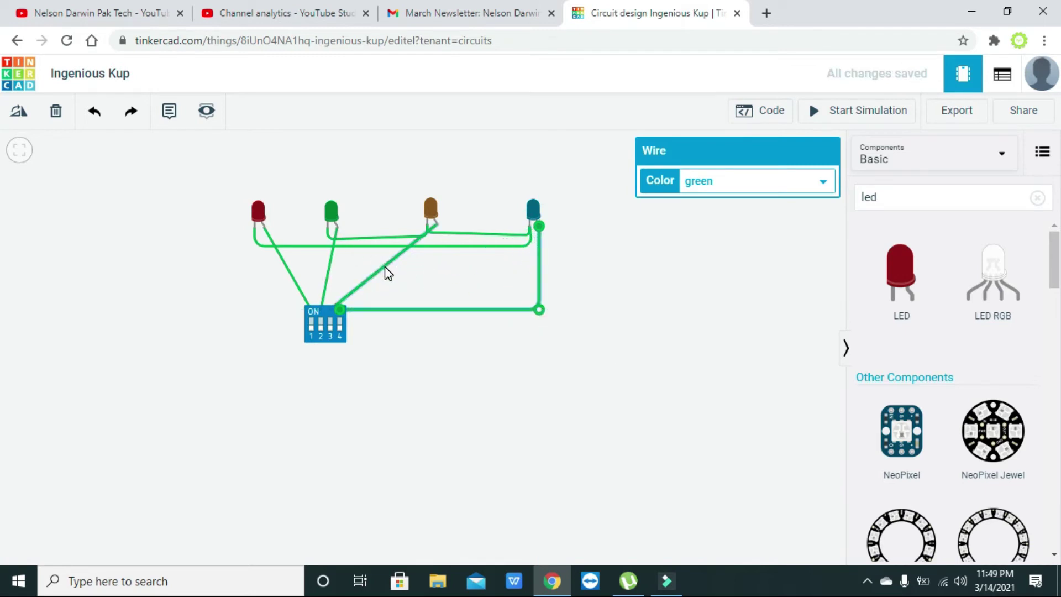
left_click(366, 281)
left_click_drag(363, 283, 330, 284)
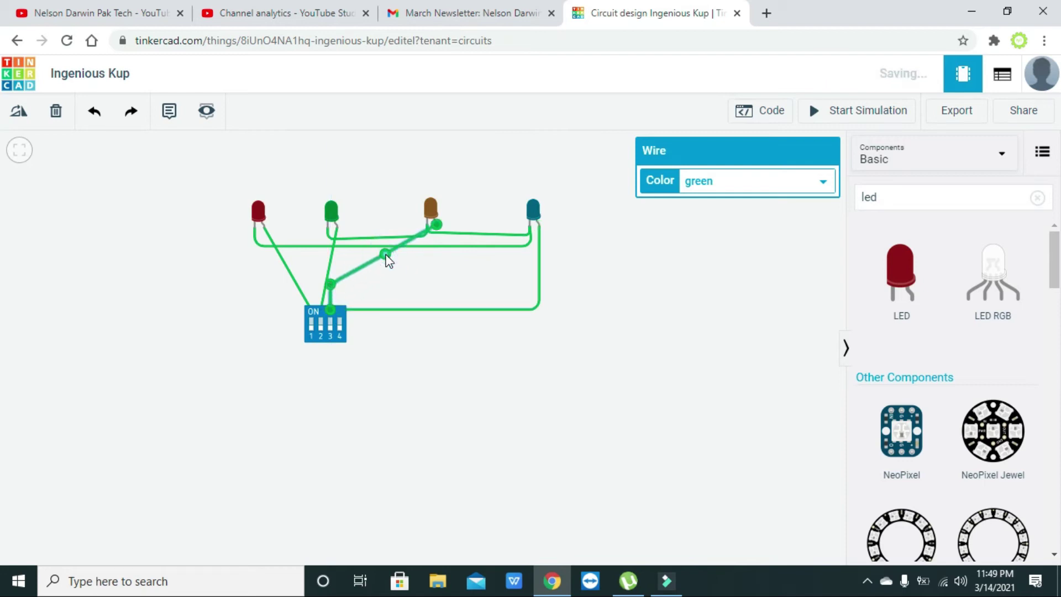
- Reshape the orange LED's wire into an L and the green LED's wire into a straight run down
left_click_drag(387, 257, 436, 284)
left_click(374, 273)
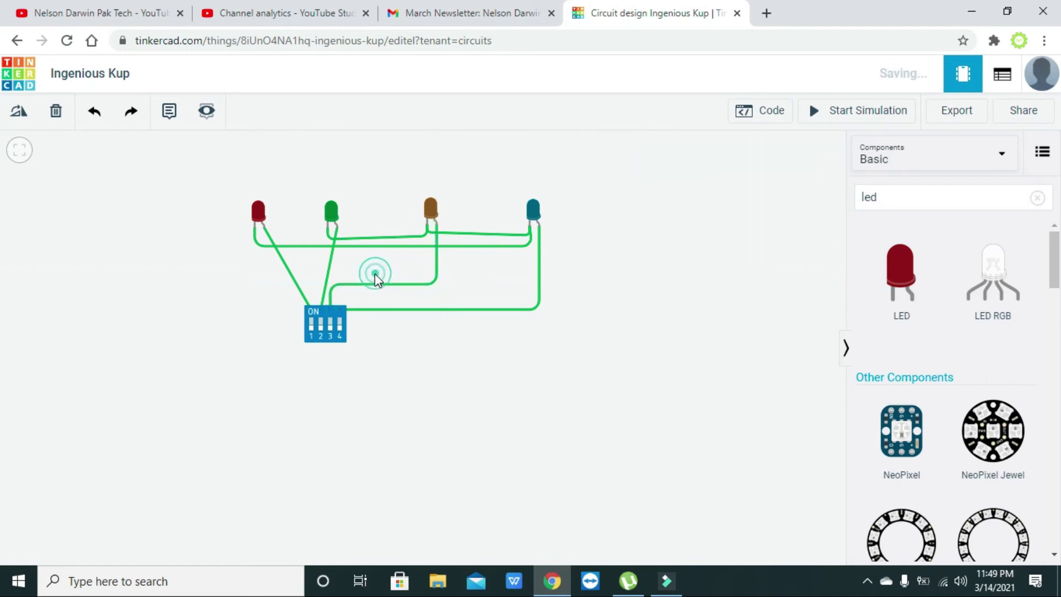
left_click(330, 267)
left_click_drag(330, 268, 265, 310)
left_click(303, 258)
left_click(284, 264)
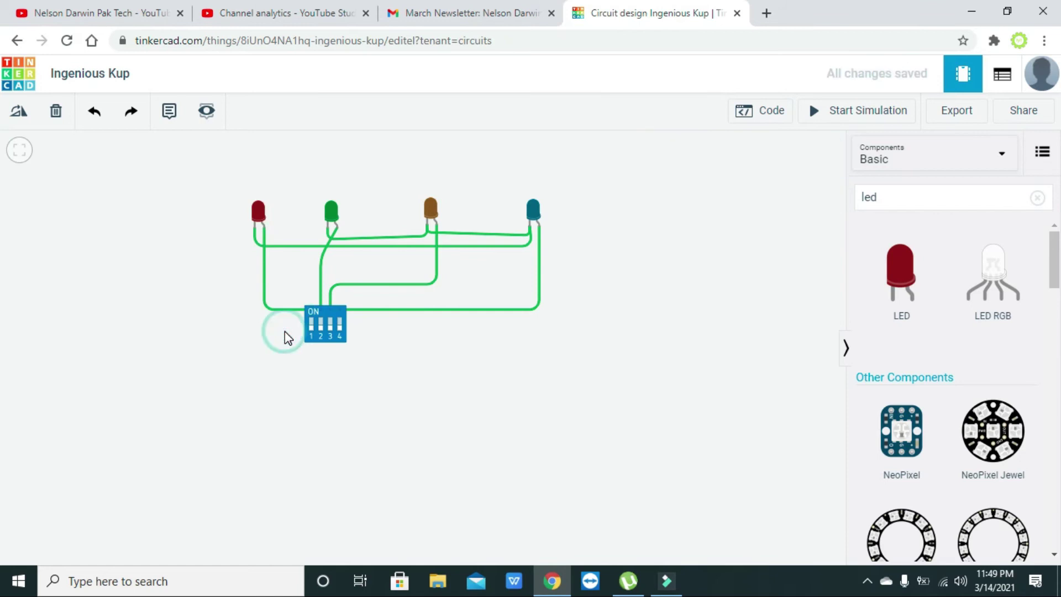
- Clear the search and place a 1 kΩ resistor from Basic components on the canvas
scroll(951, 387, "down", 15)
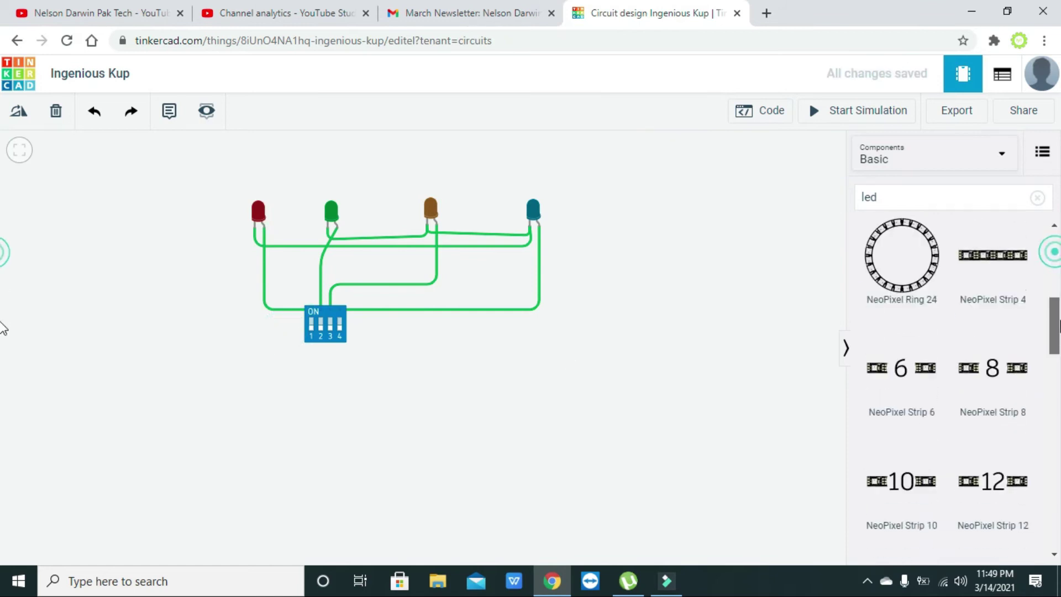
left_click_drag(1059, 494, 1059, 535)
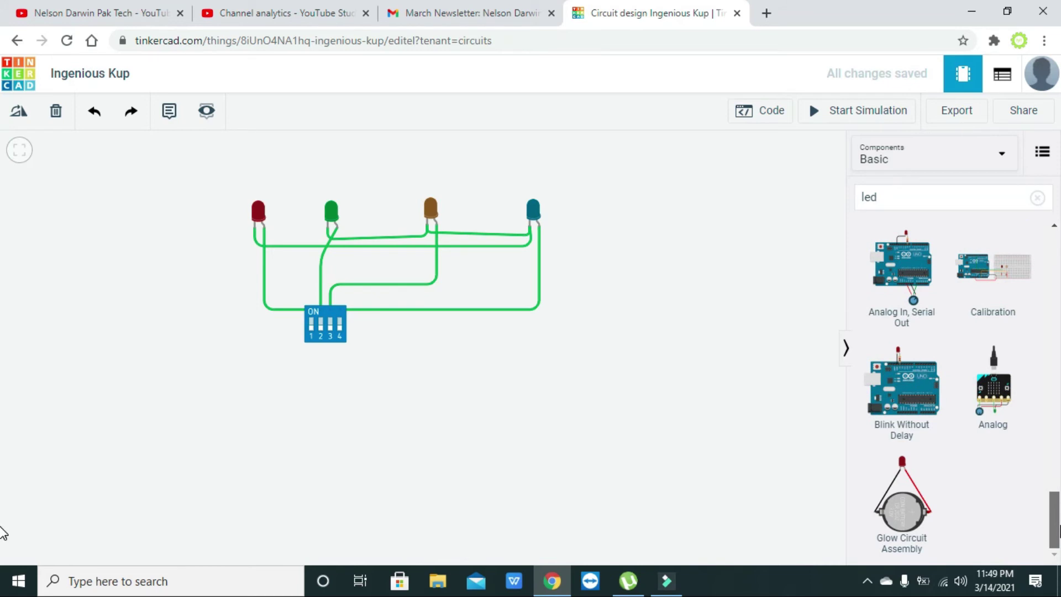
left_click_drag(1059, 523, 1054, 194)
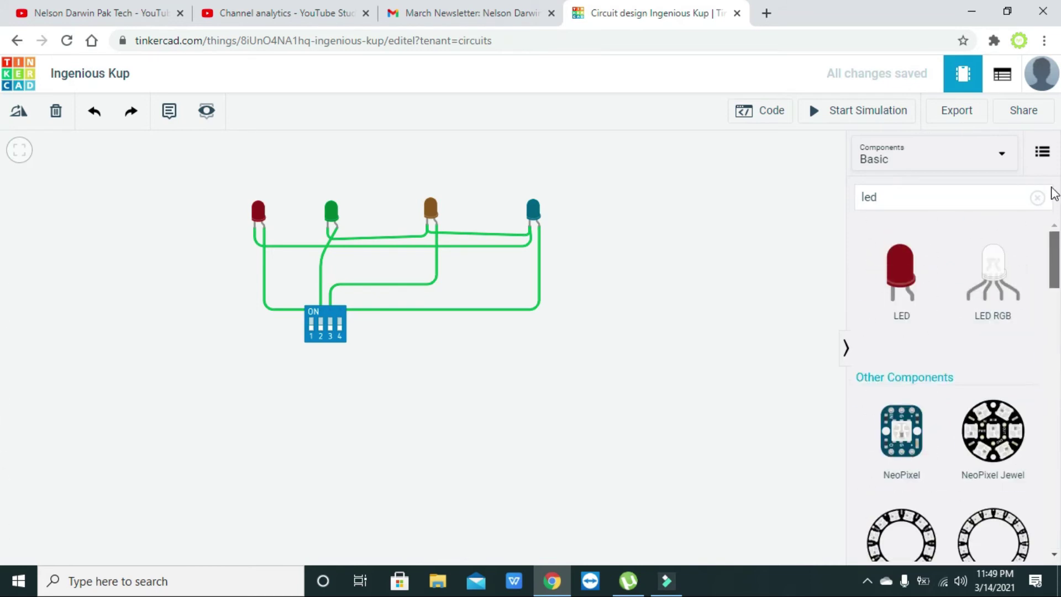
left_click(995, 199)
key("BackSpace")
key("BackSpace")
key("BackSpace")
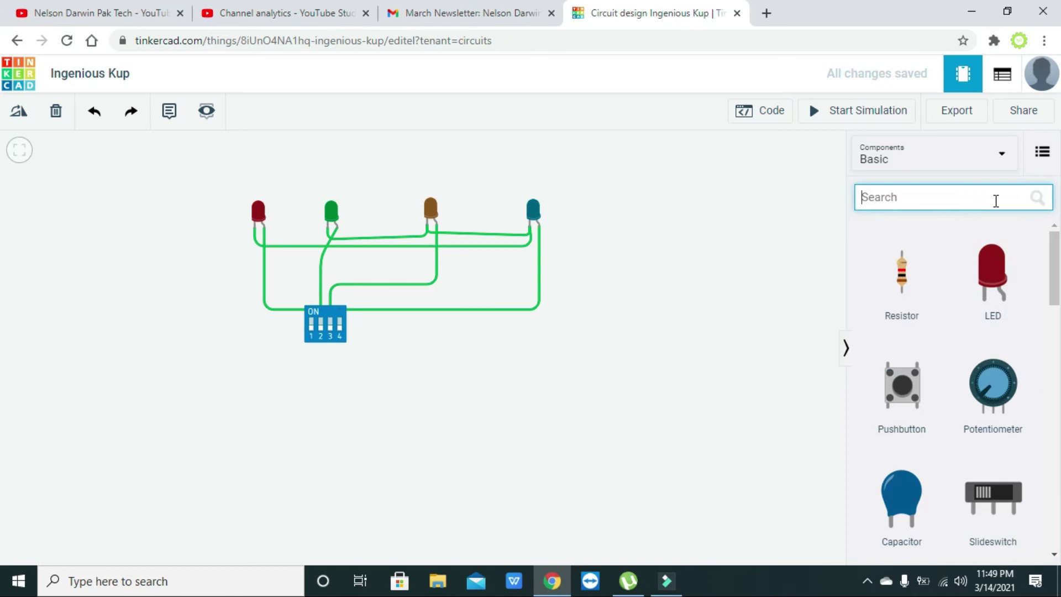
left_click_drag(912, 286, 482, 373)
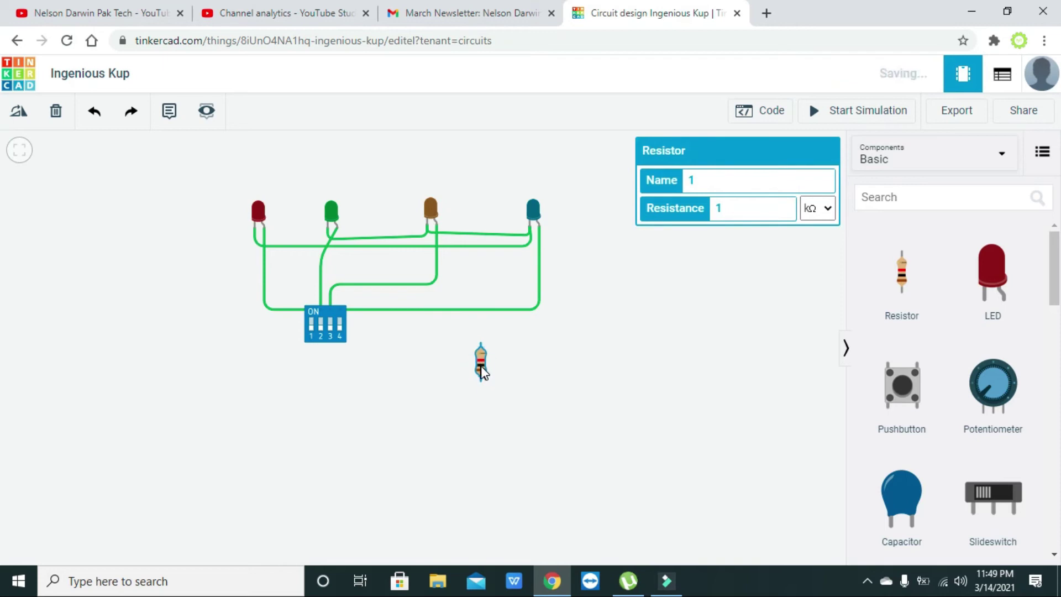
left_click(496, 362)
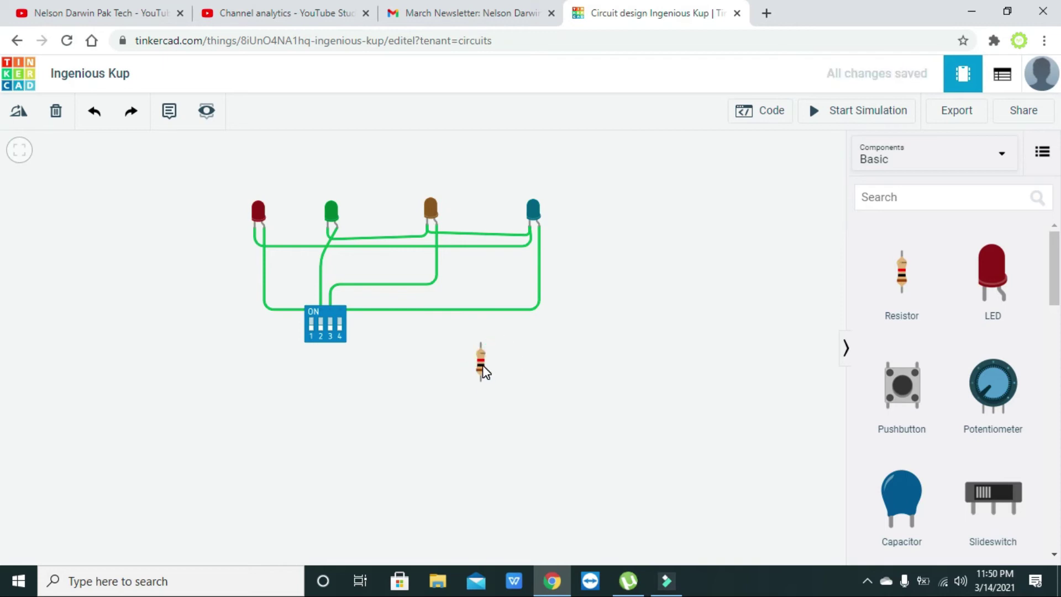
- Move the resistor to just below the DIP switch
left_click_drag(484, 372, 480, 358)
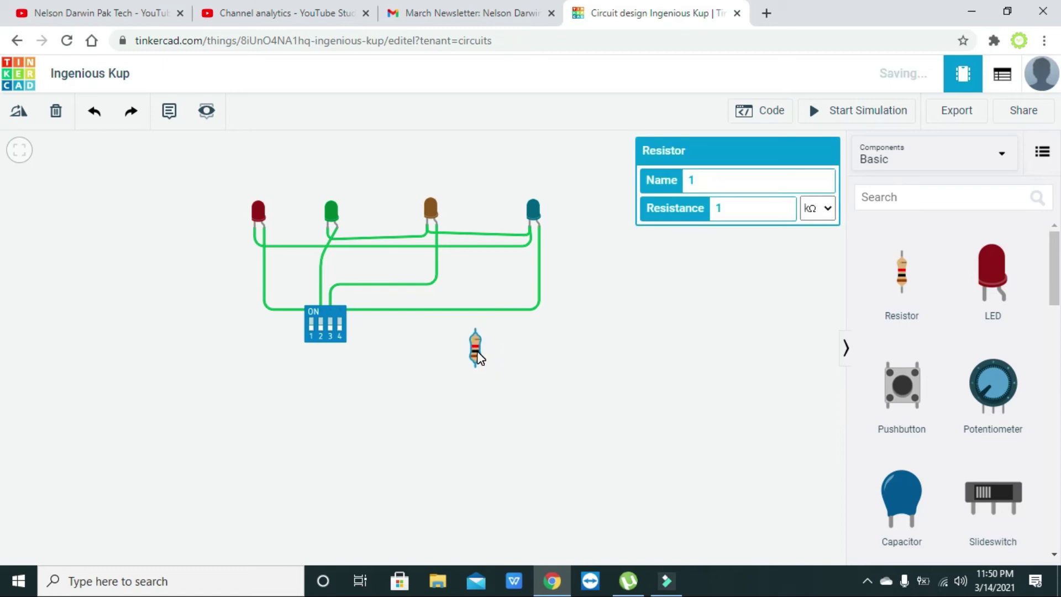
left_click(478, 354)
left_click_drag(479, 356, 324, 405)
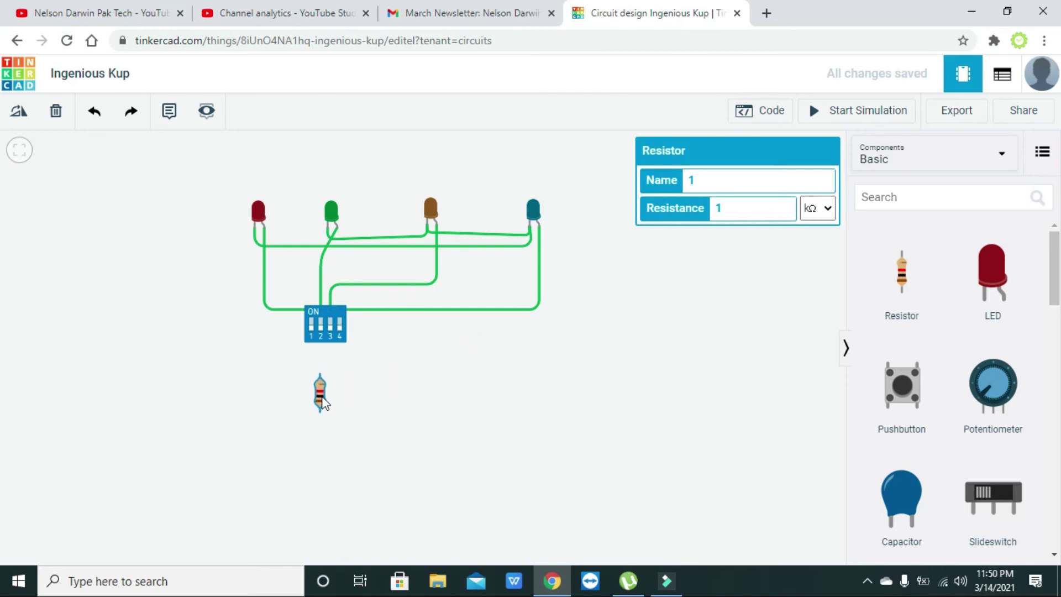
- Wire DIP switch terminals 1A, 3A and 4 to the resistor's top terminal
left_click(312, 339)
left_click(321, 375)
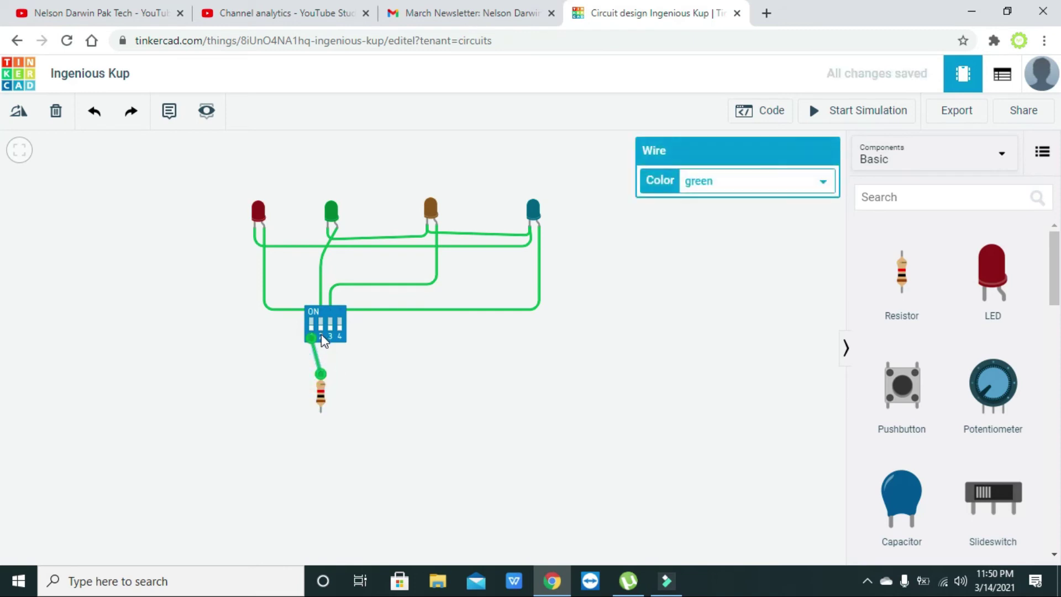
left_click(323, 377)
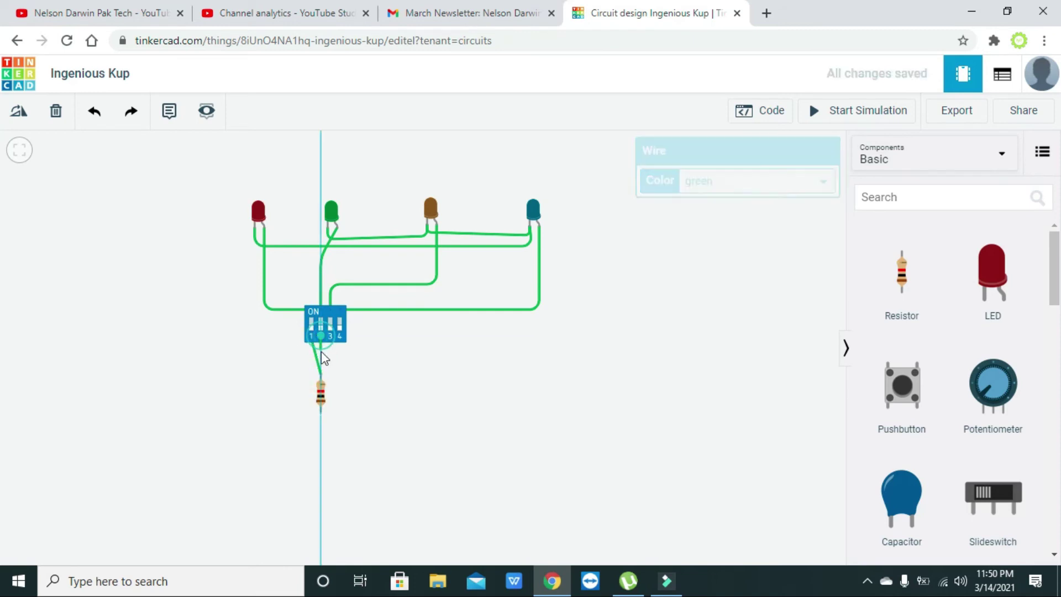
left_click(321, 381)
left_click(332, 338)
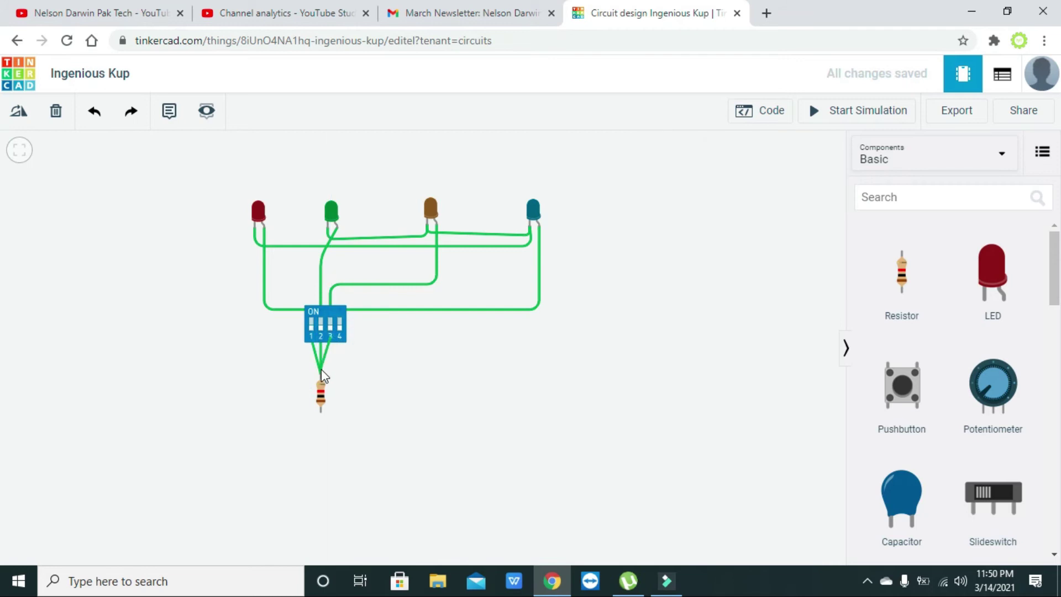
left_click(322, 378)
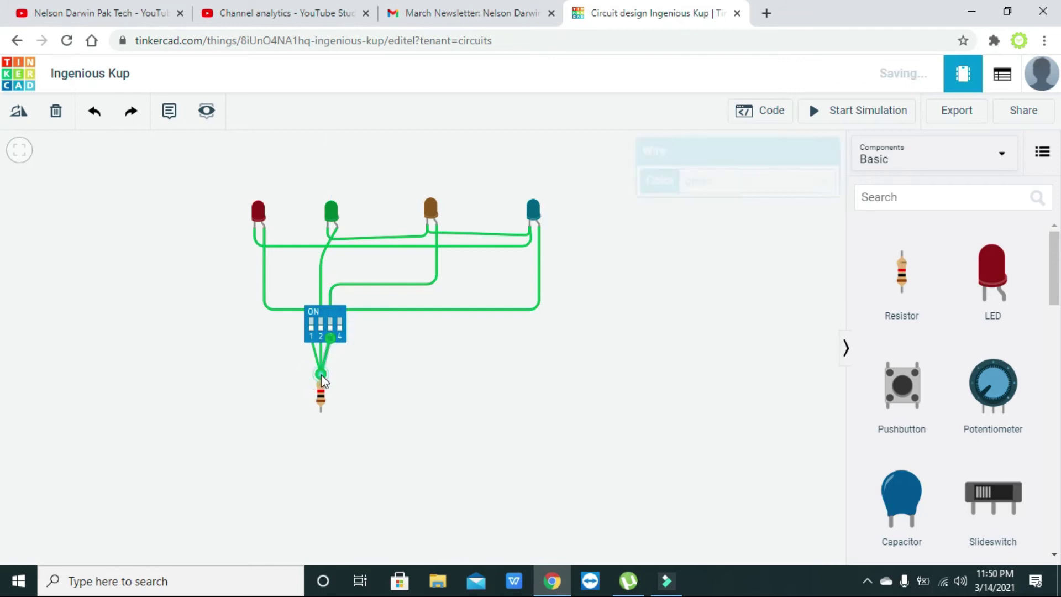
left_click(340, 338)
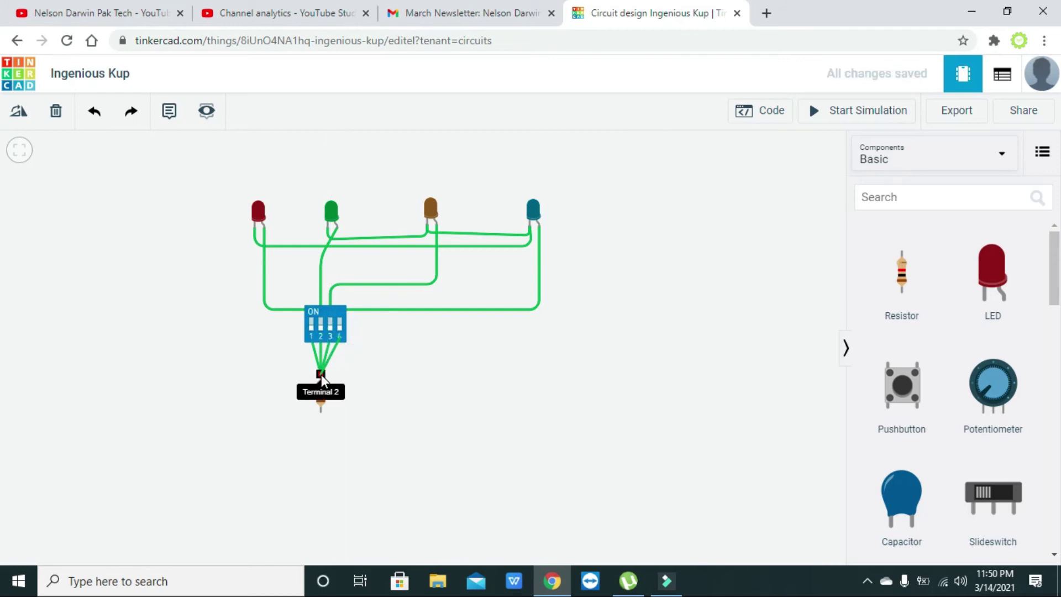
left_click(322, 376)
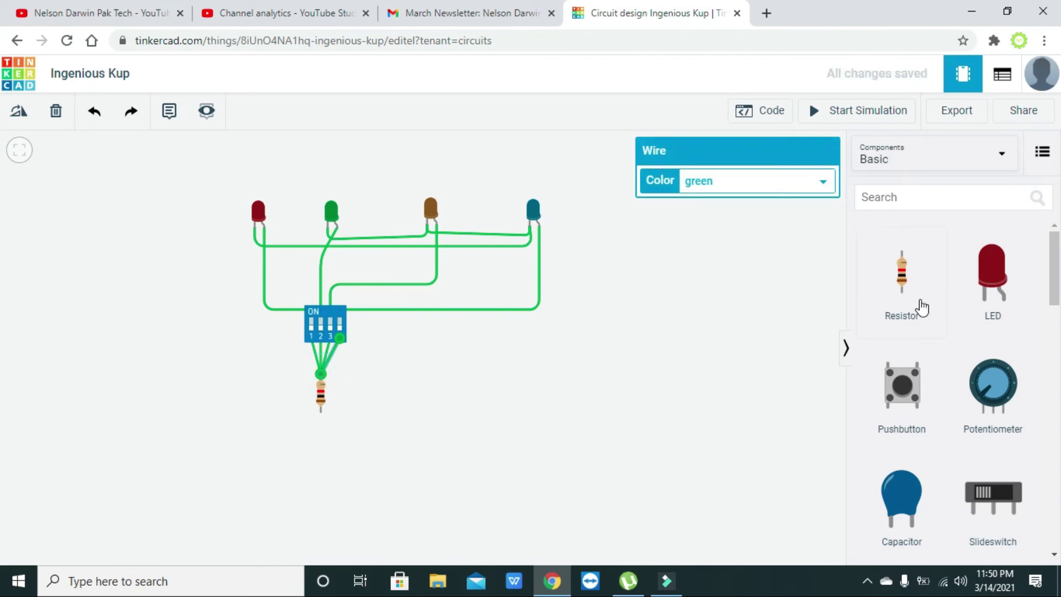
left_click_drag(1057, 272, 1058, 347)
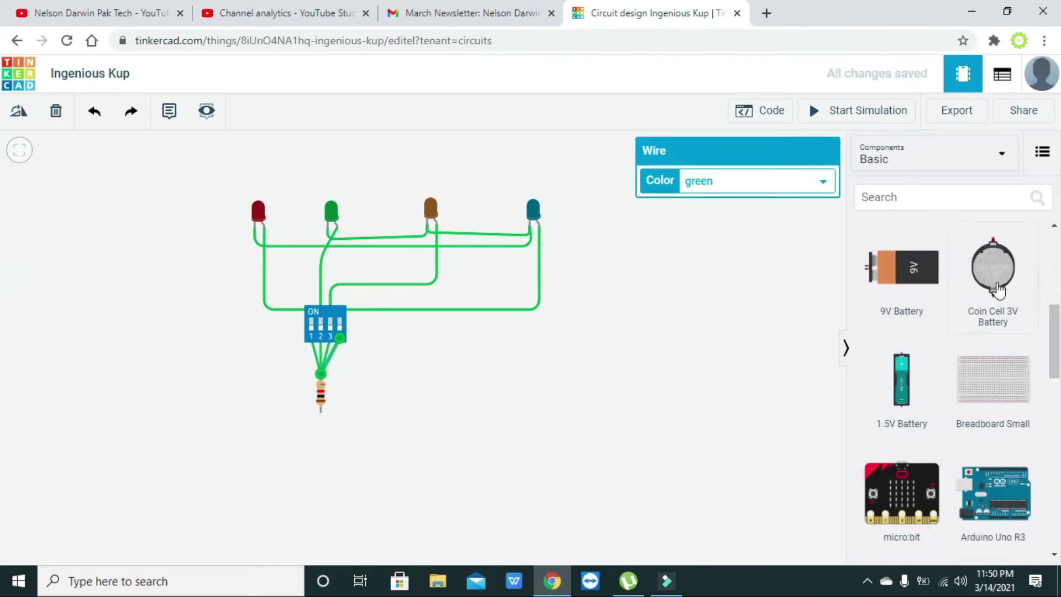
- Place a 3V coin cell battery below the circuit and wire the resistor to its positive terminal
left_click_drag(994, 271, 237, 469)
left_click(285, 457)
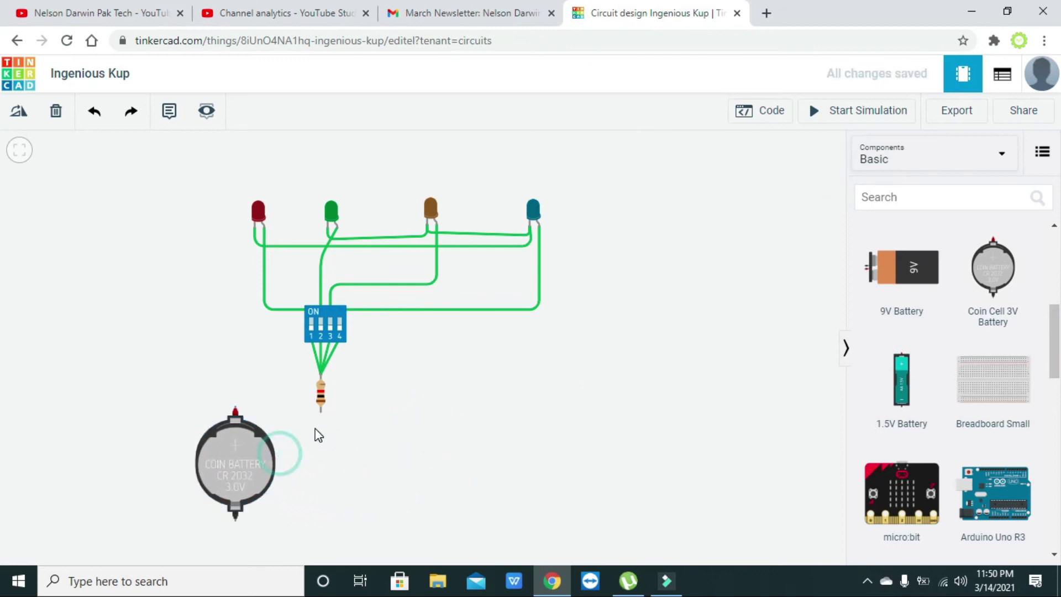
left_click(322, 418)
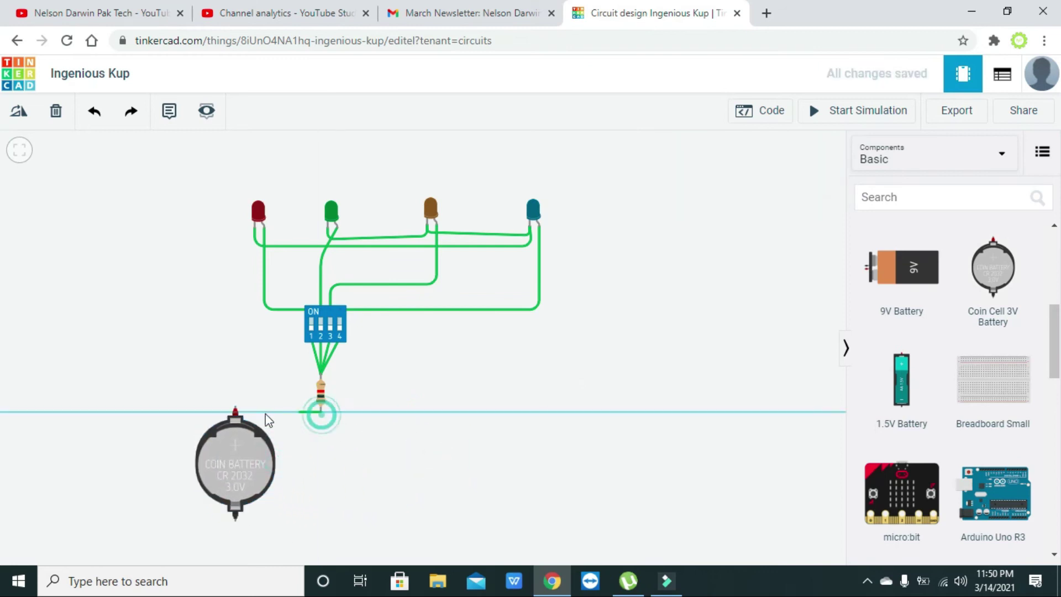
left_click(235, 409)
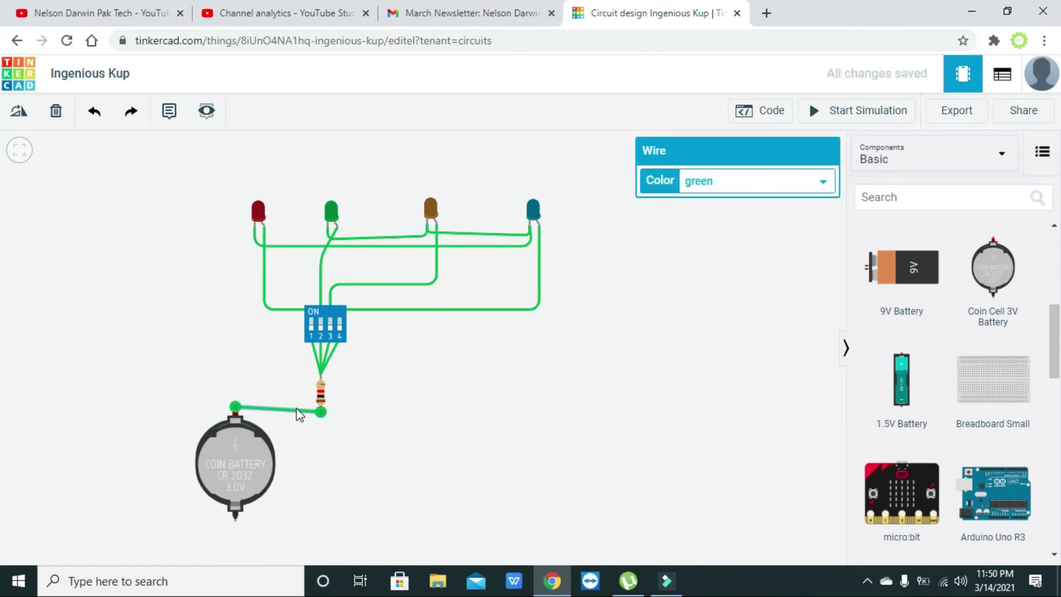
left_click_drag(237, 455, 235, 461)
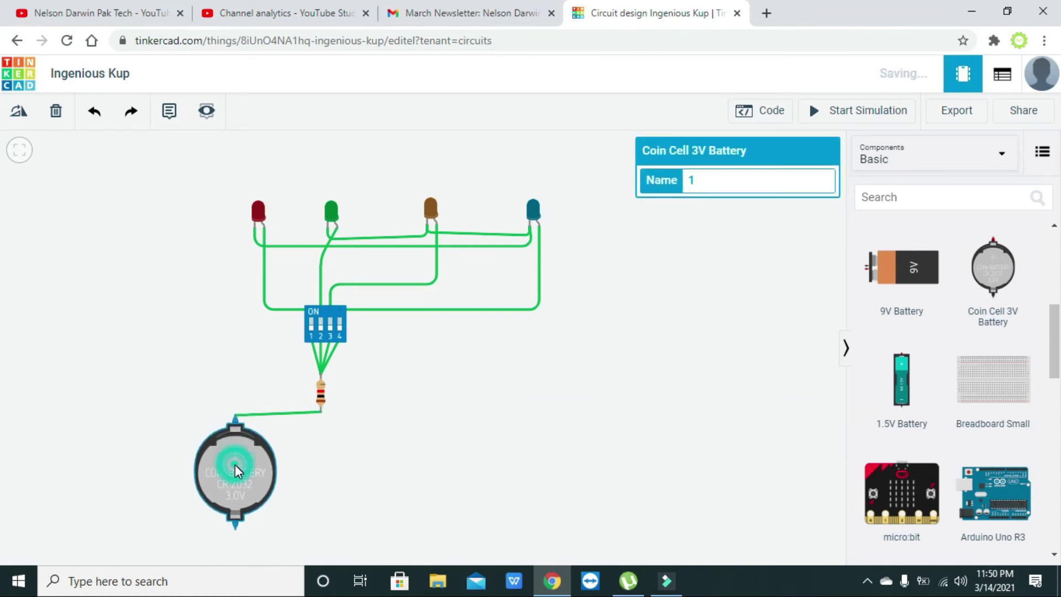
left_click(346, 467)
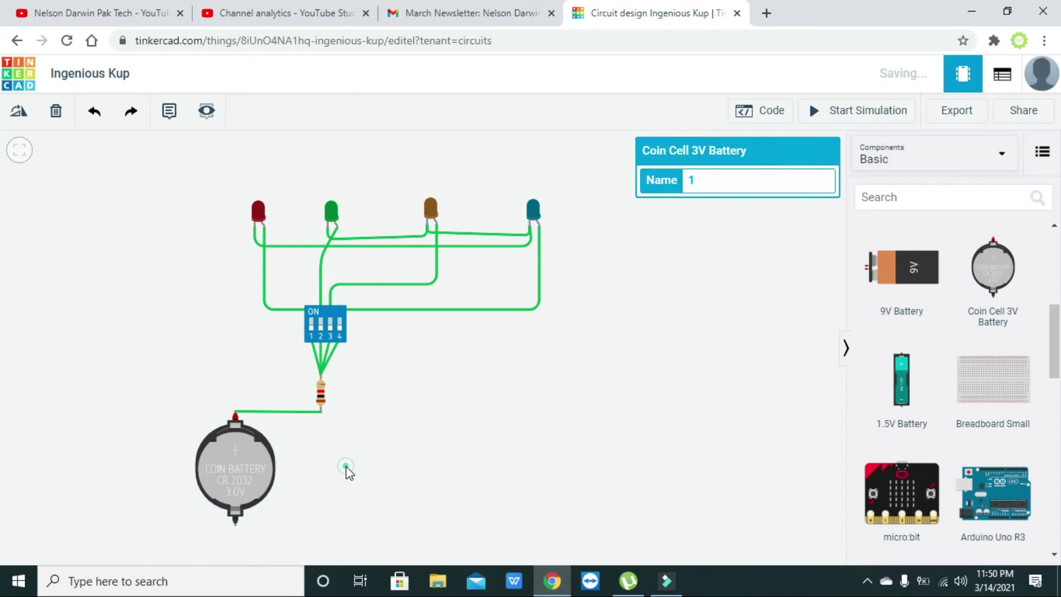
- Wire the battery's negative terminal to the red LED's cathode, routed down the left side
left_click(236, 525)
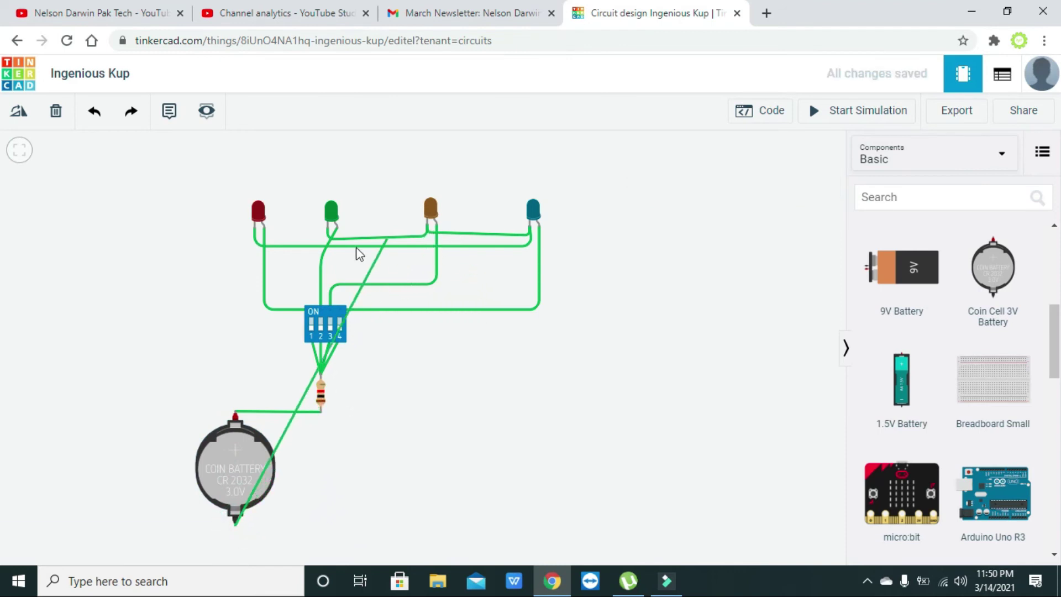
left_click(254, 227)
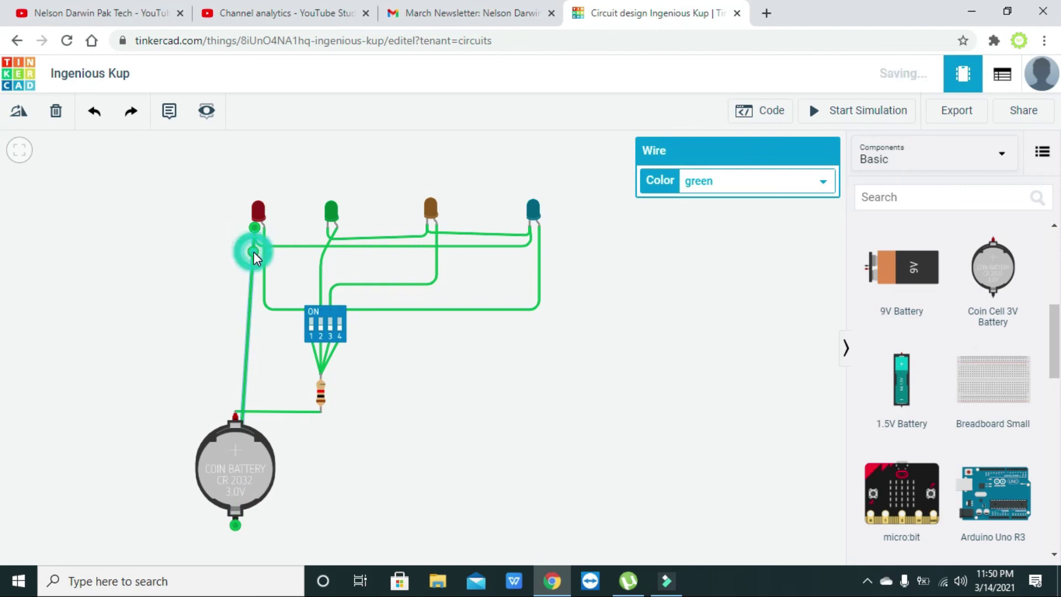
left_click_drag(253, 251, 149, 227)
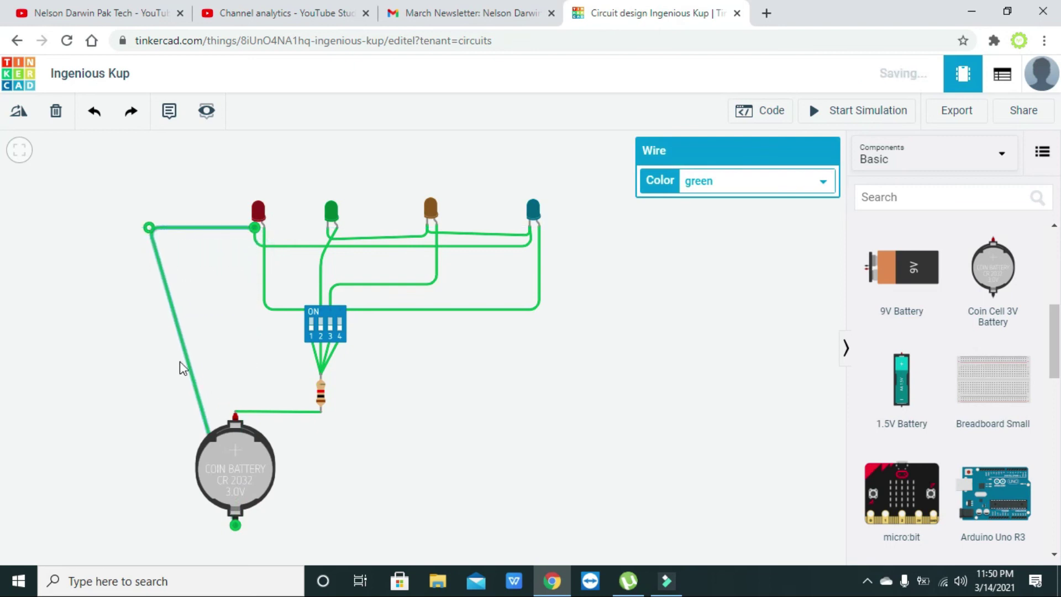
left_click_drag(190, 368, 144, 525)
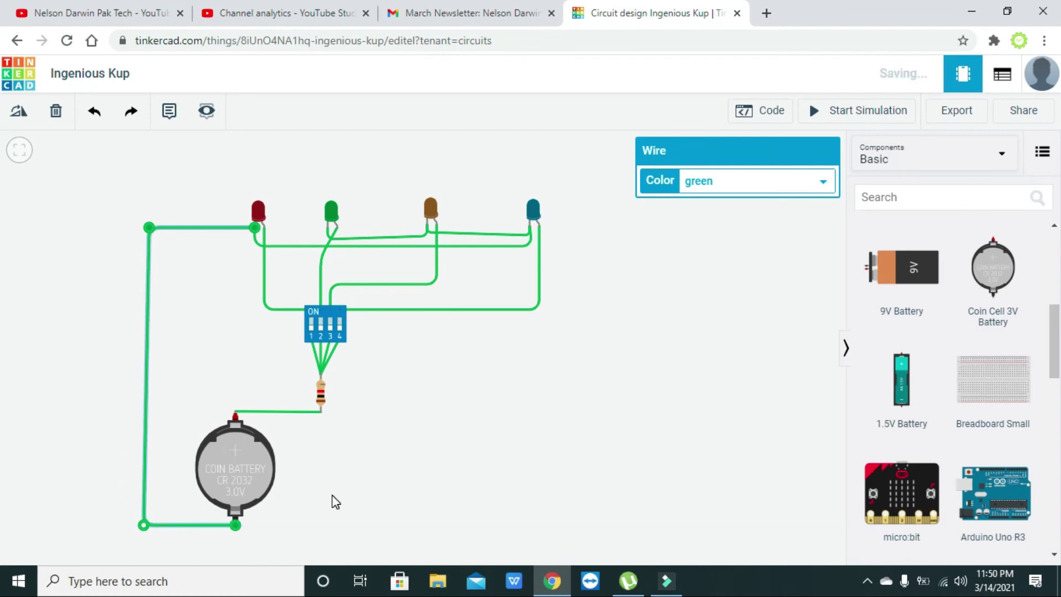
left_click(465, 495)
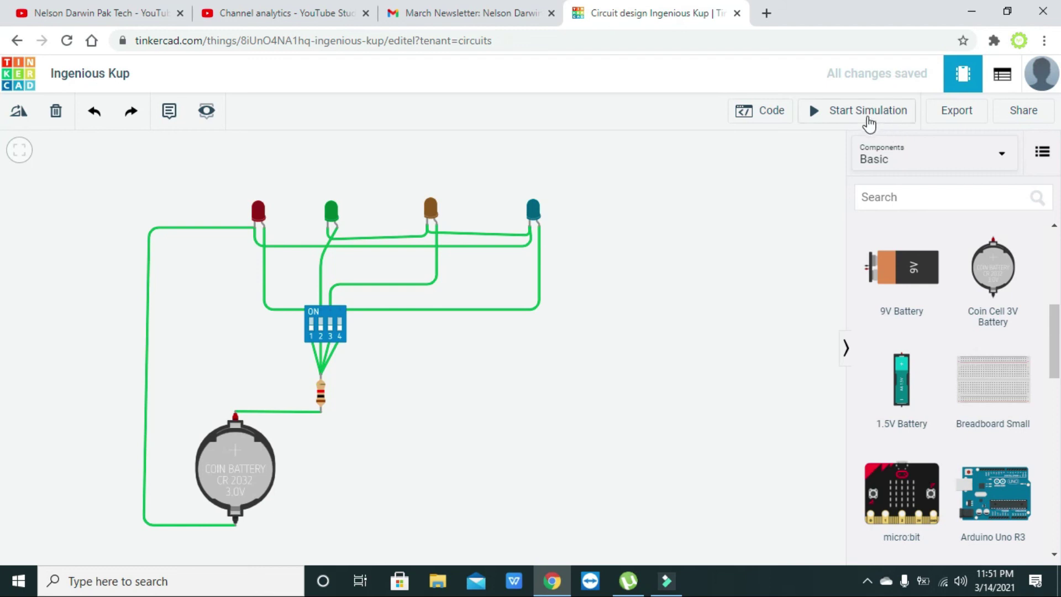
- Start the simulation and toggle DIP switch 1 to light, then darken, the red LED
left_click(862, 117)
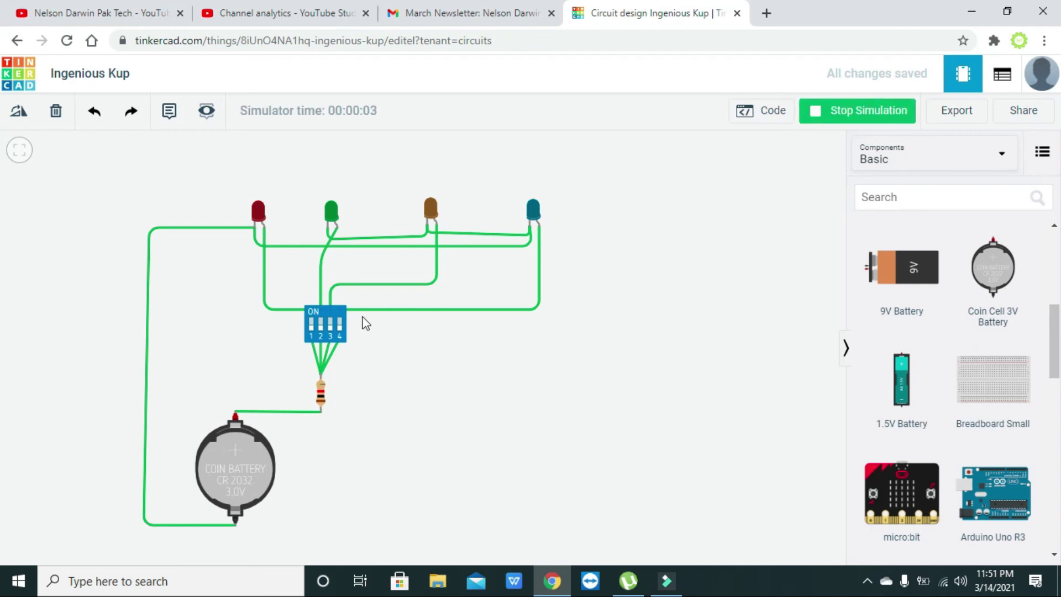
left_click(313, 323)
left_click(311, 327)
left_click(310, 323)
left_click(311, 326)
- Toggle DIP switch 2 on and off to light and darken the green LED
left_click(324, 318)
left_click(325, 320)
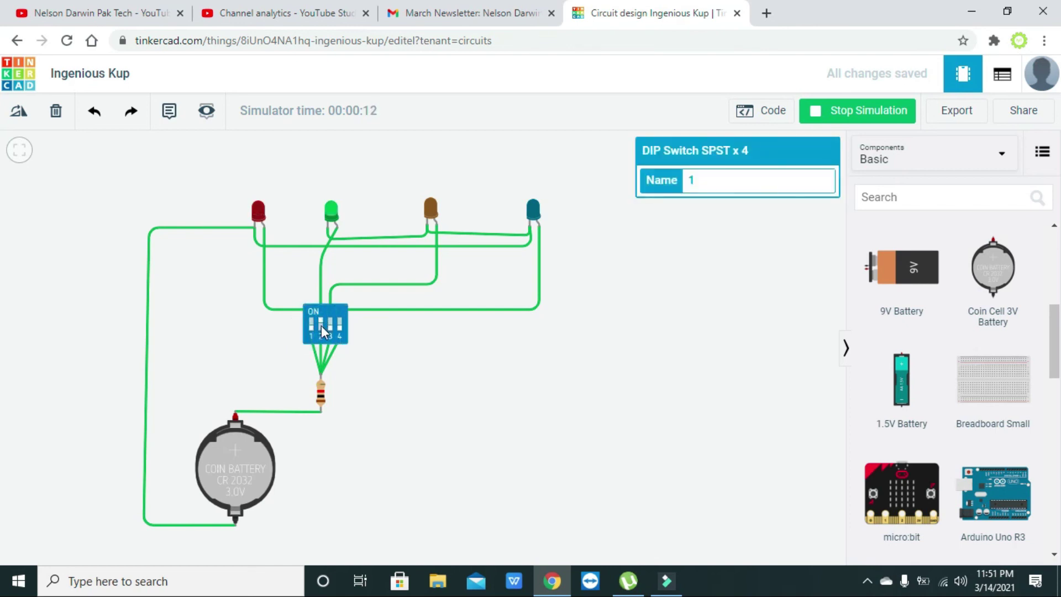
left_click(320, 326)
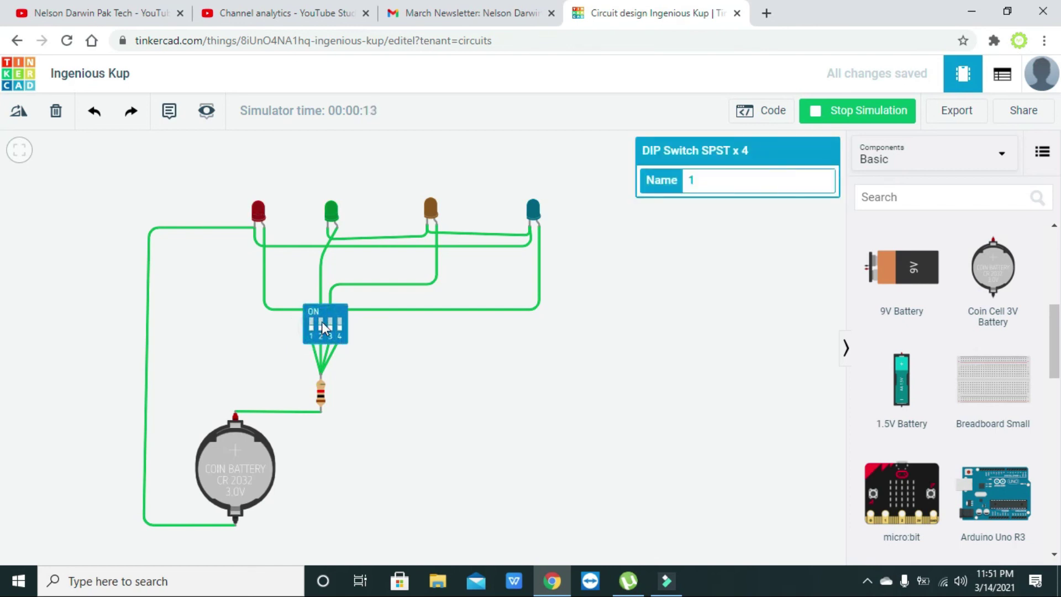
- Change the resistor from 1 kΩ to 100 Ω by switching its unit to Ω
left_click(321, 396)
left_click(827, 209)
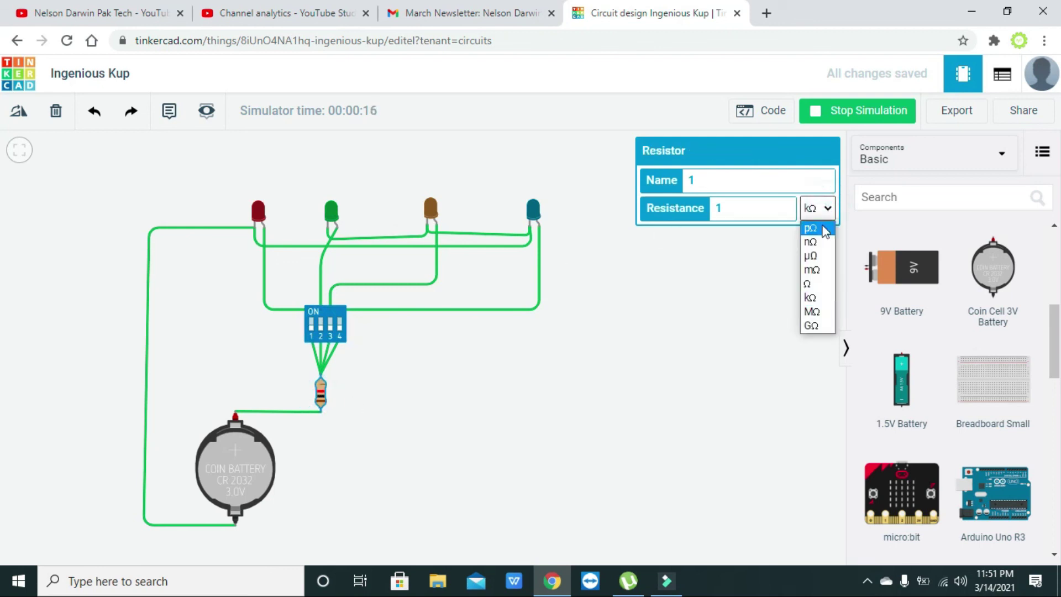
left_click(815, 284)
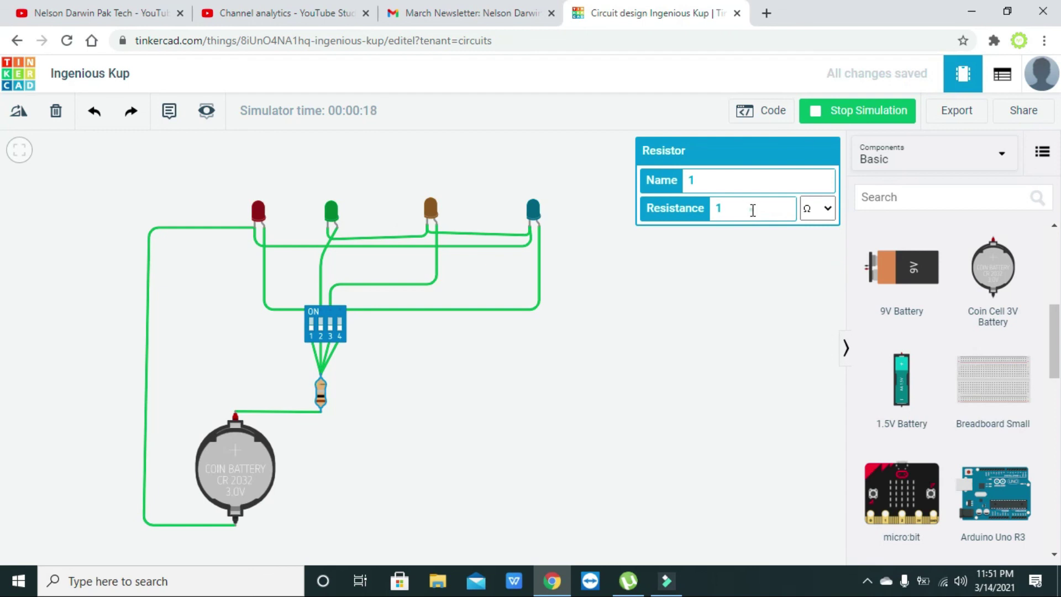
left_click(752, 210)
type("00")
- Deselect the resistor and turn on DIP switches 1–4, lighting the red, green, brown and blue LEDs
left_click(702, 291)
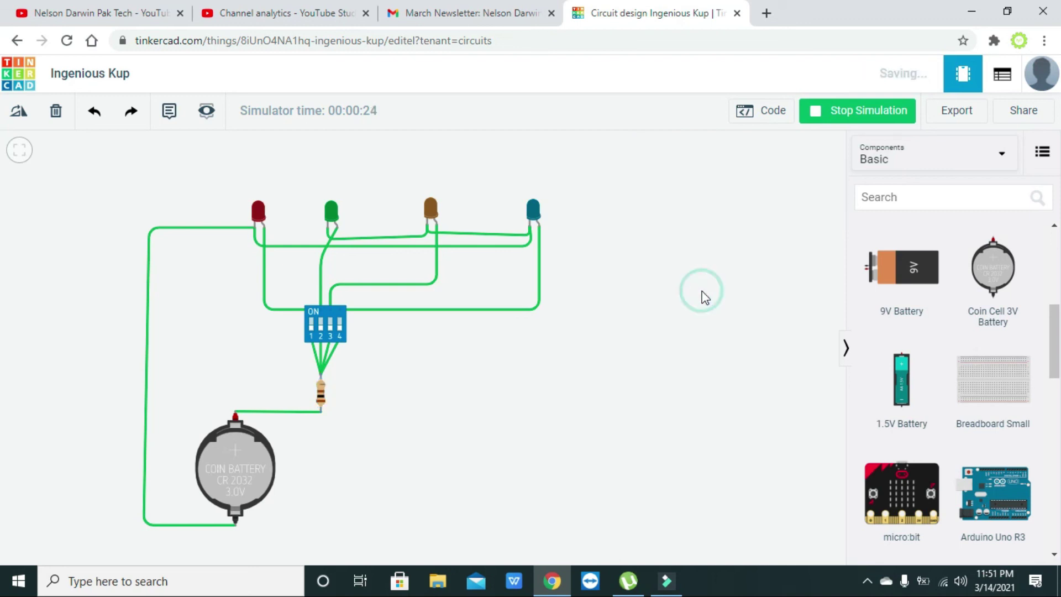
left_click(313, 323)
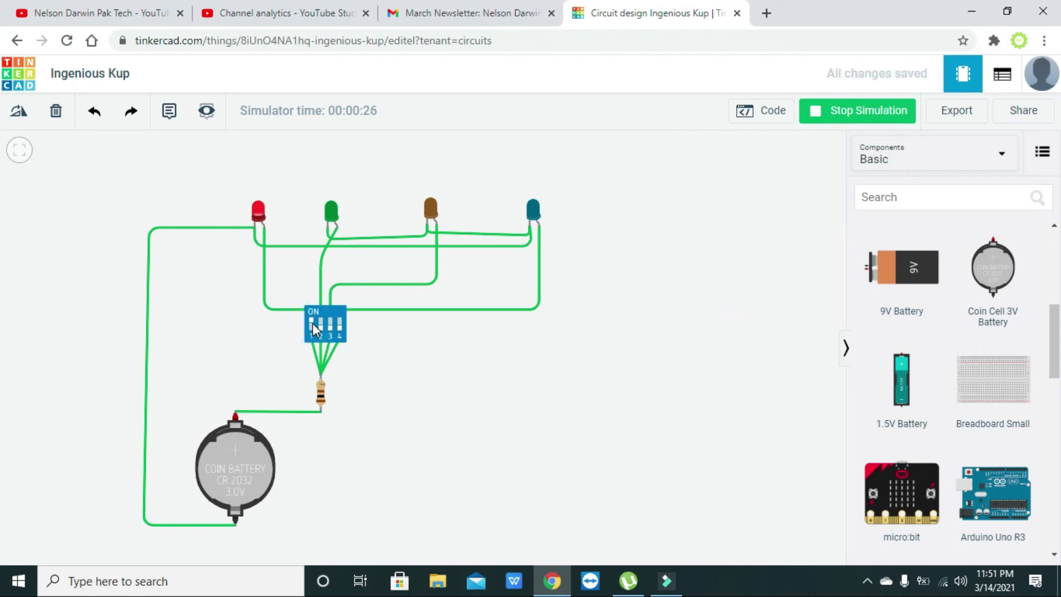
left_click(323, 323)
left_click(330, 325)
left_click(339, 323)
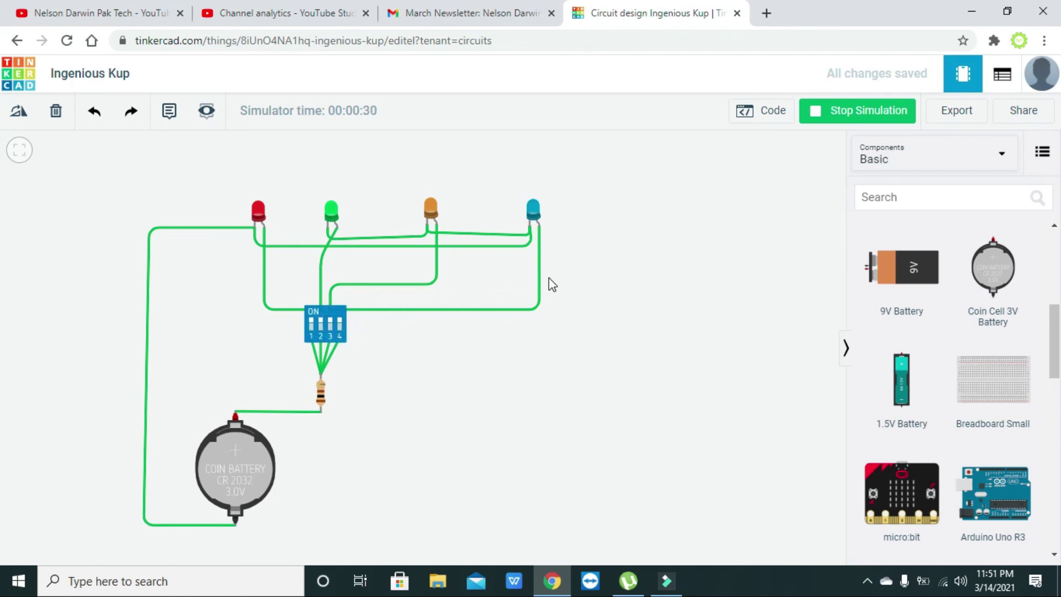
- Turn off DIP switches 1–4 so all four LEDs go dark
left_click(309, 324)
left_click(320, 324)
left_click(330, 326)
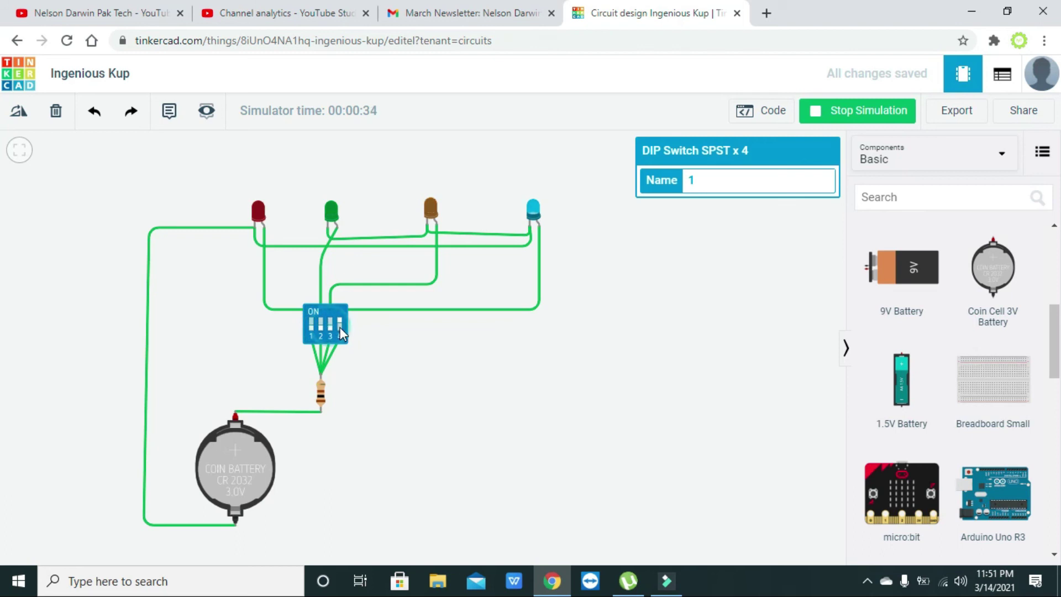
left_click(340, 328)
- Turn all four switches back on, then switch off 2, 3 and 4, leaving only the red LED lit
left_click(329, 323)
left_click(340, 324)
left_click(321, 322)
left_click(313, 321)
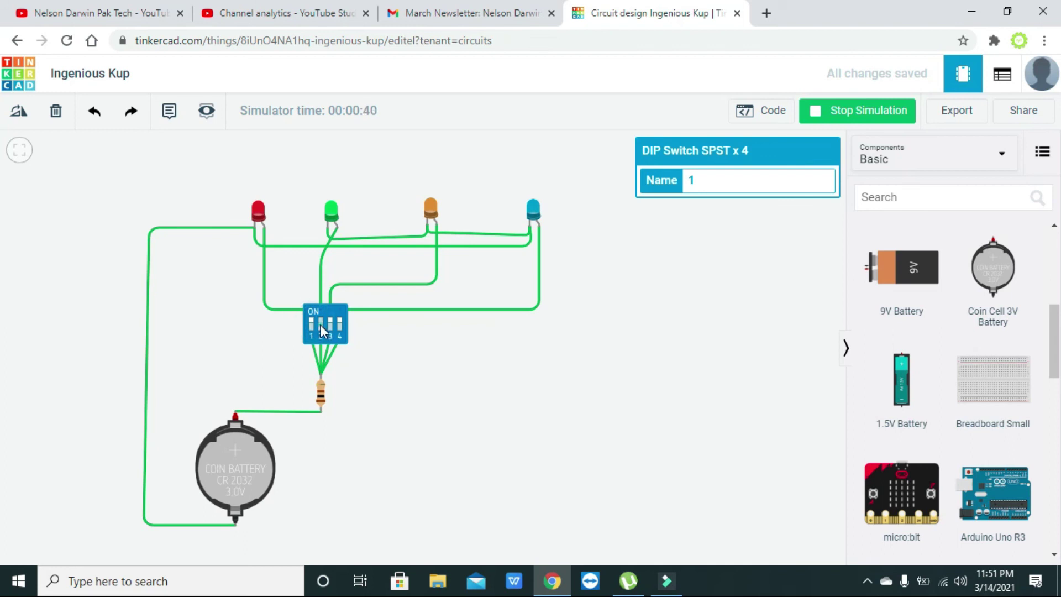
left_click(320, 324)
left_click(330, 328)
left_click(341, 328)
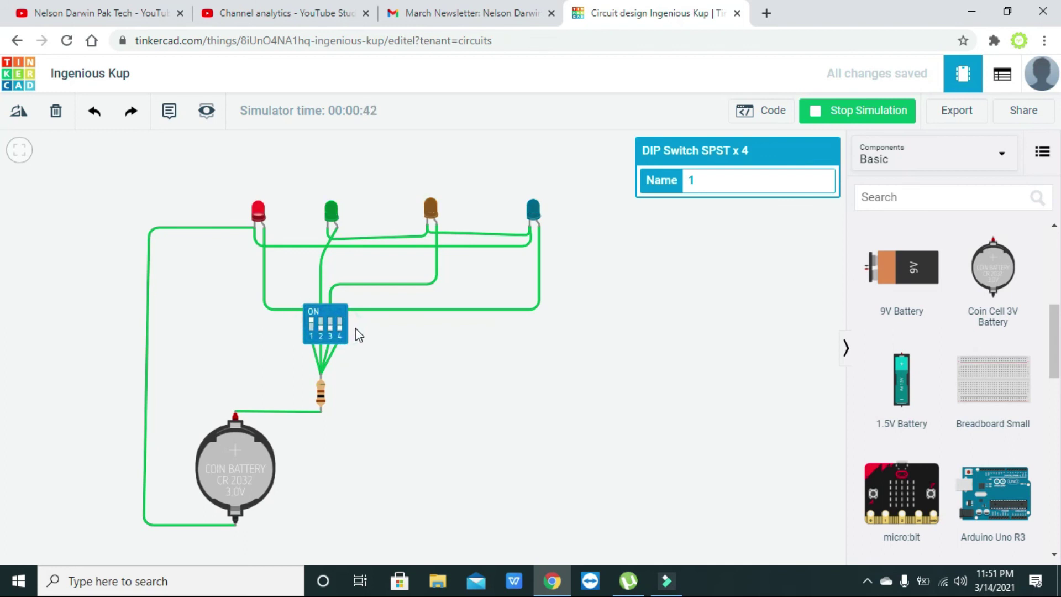